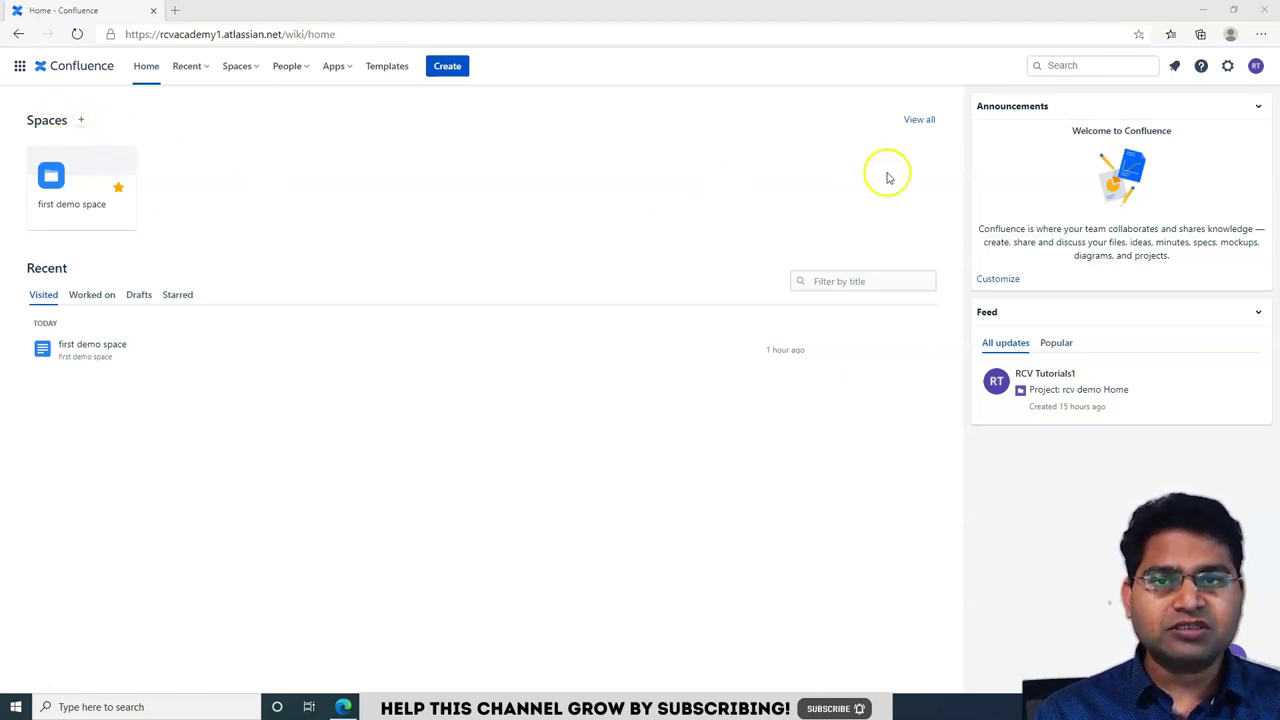
- Go to the full list of spaces and start creating a new space
left_click(925, 121)
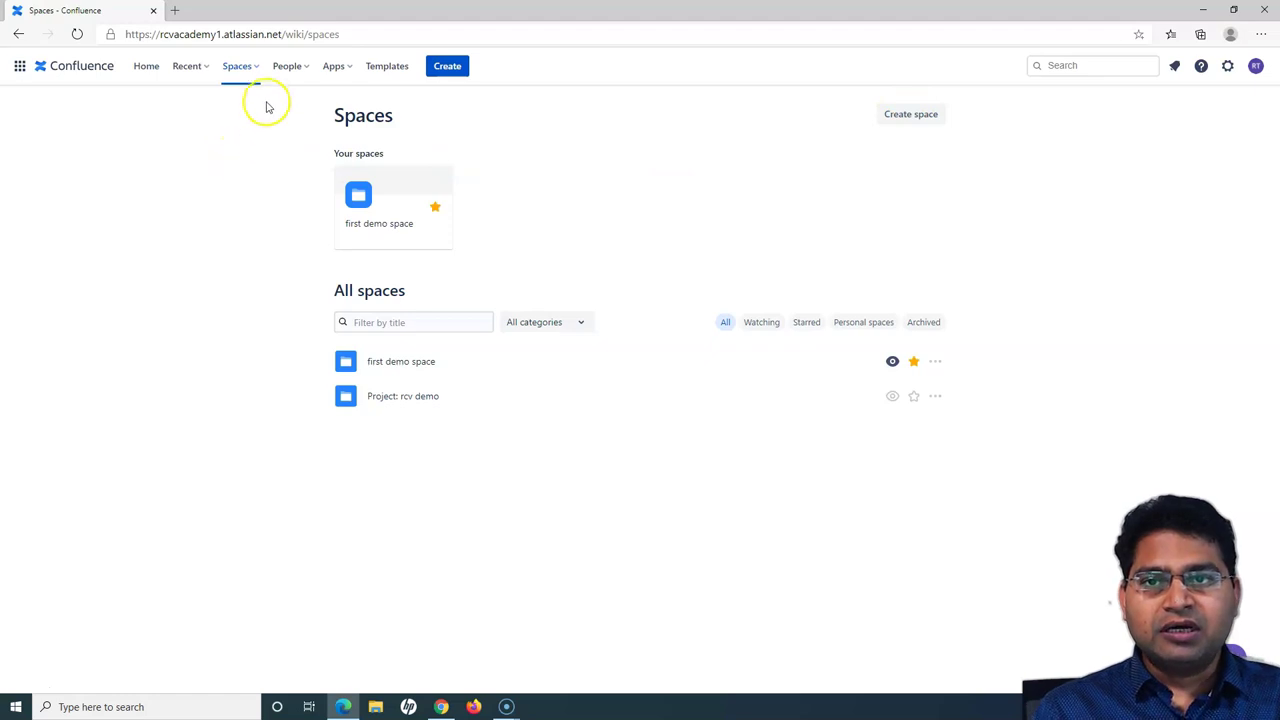
left_click(257, 70)
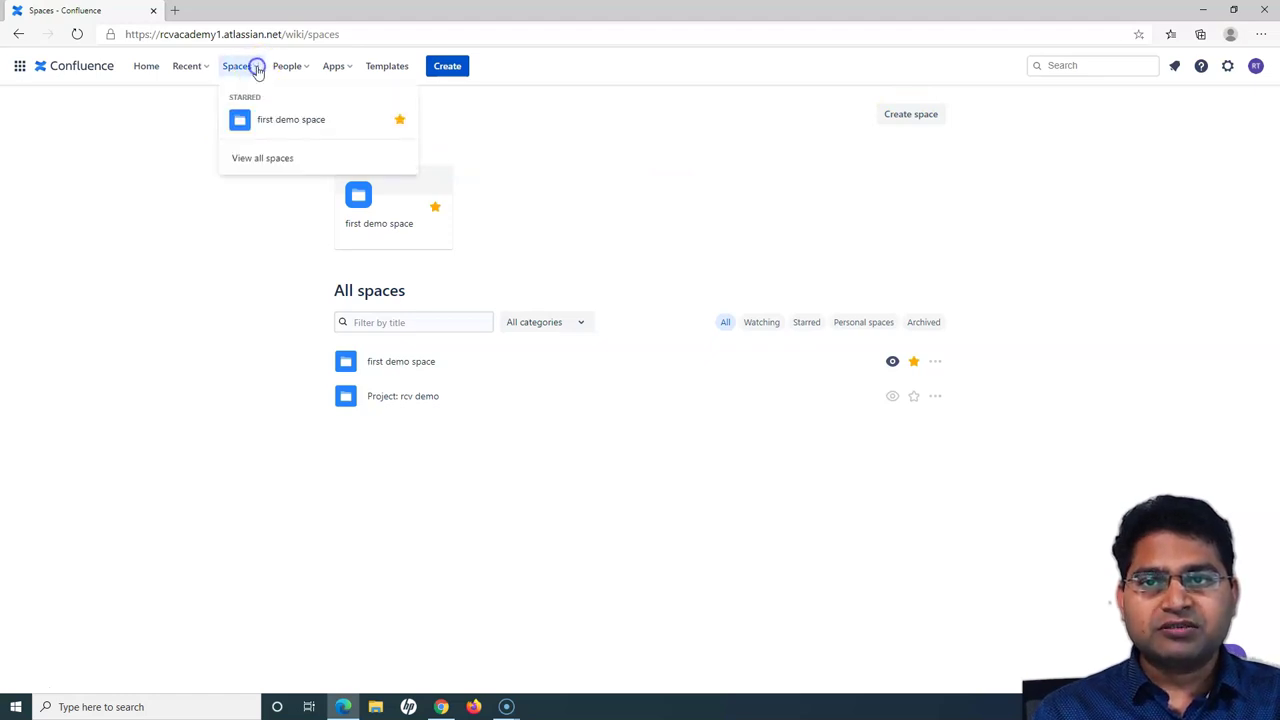
left_click(261, 163)
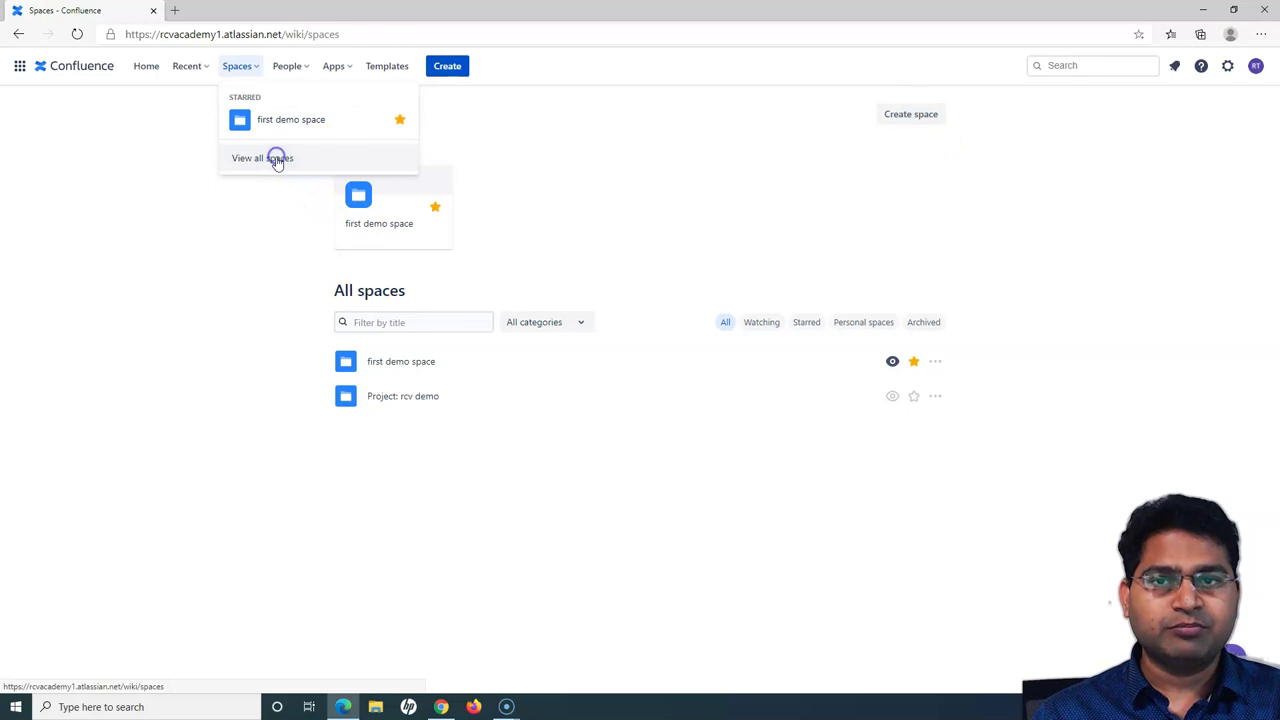
left_click(771, 210)
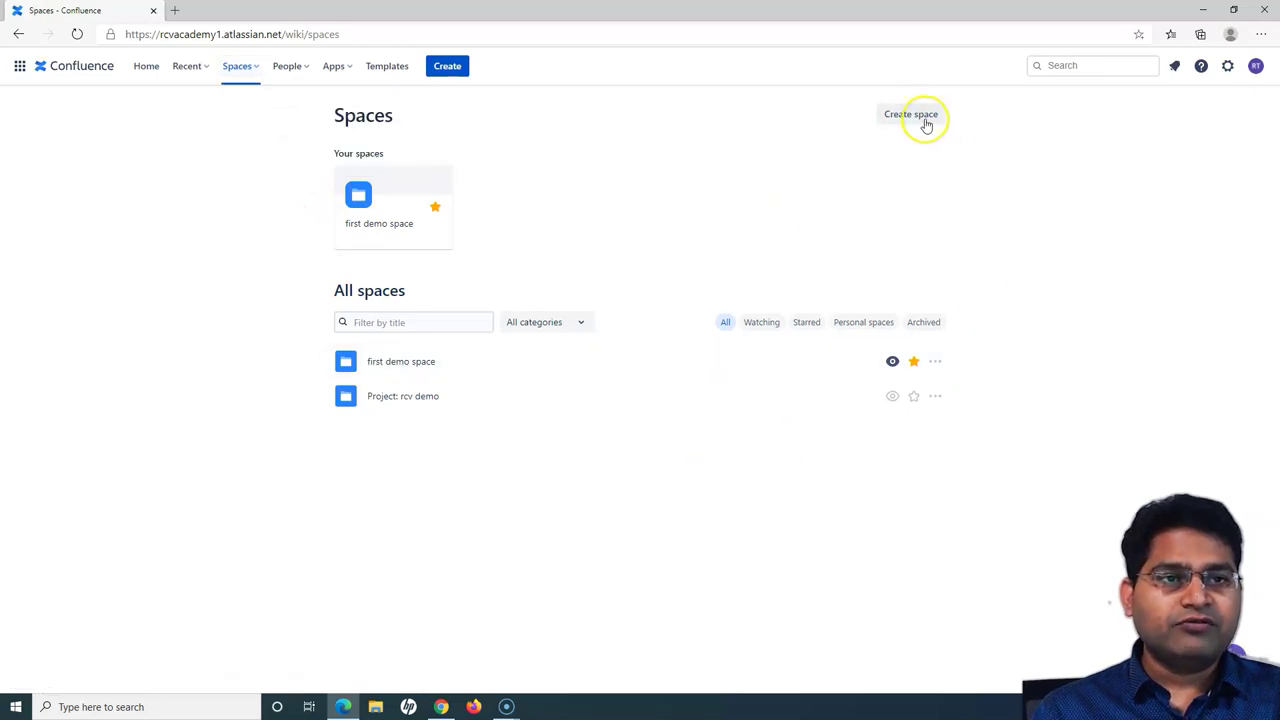
left_click(923, 124)
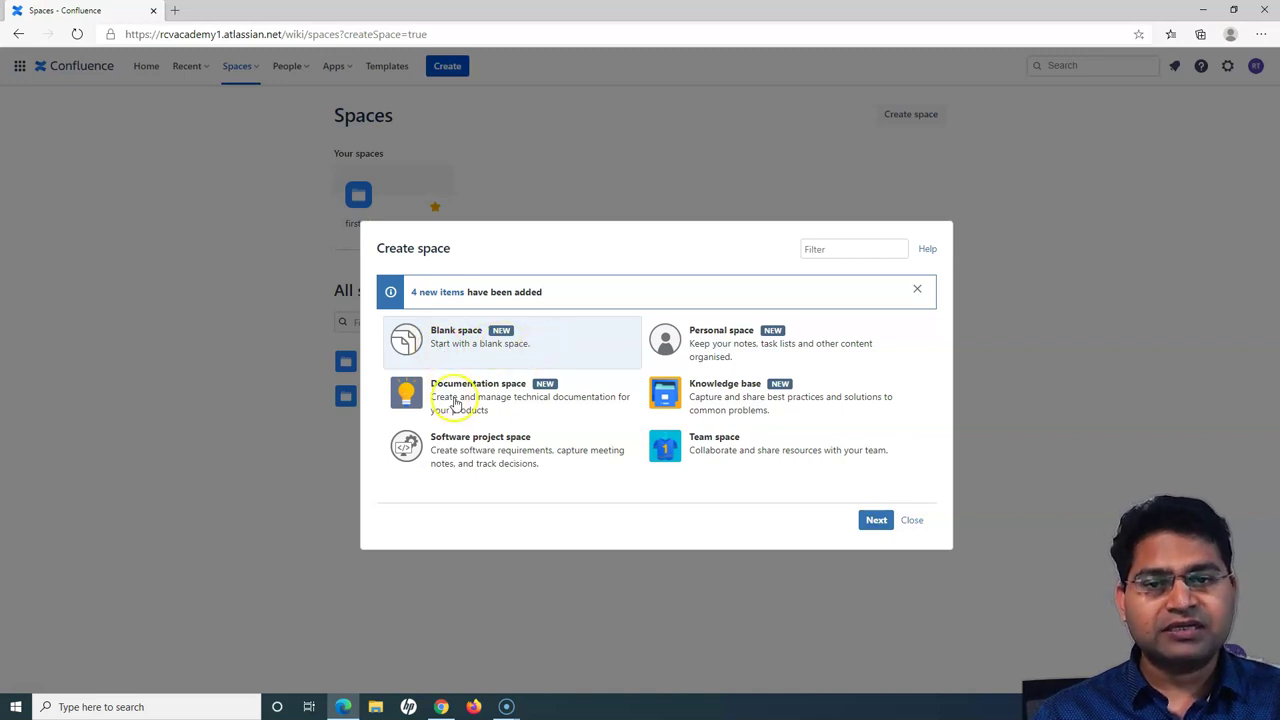
left_click(485, 398)
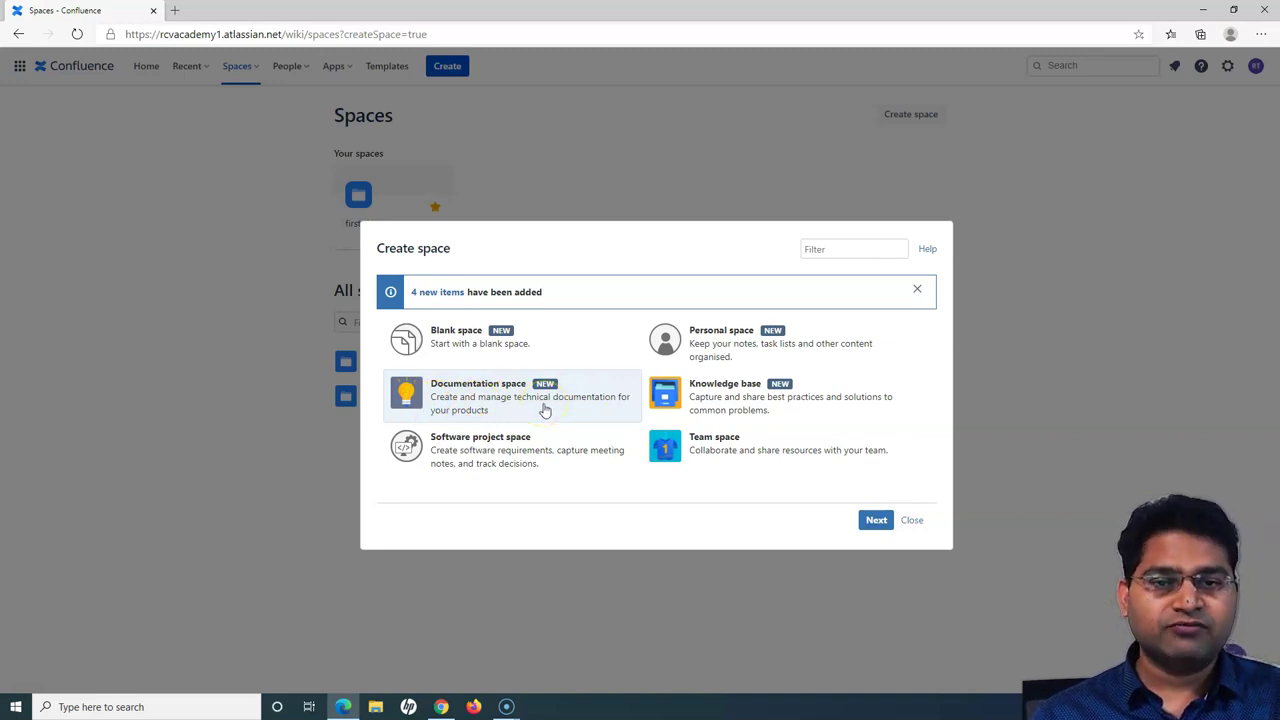
left_click(491, 445)
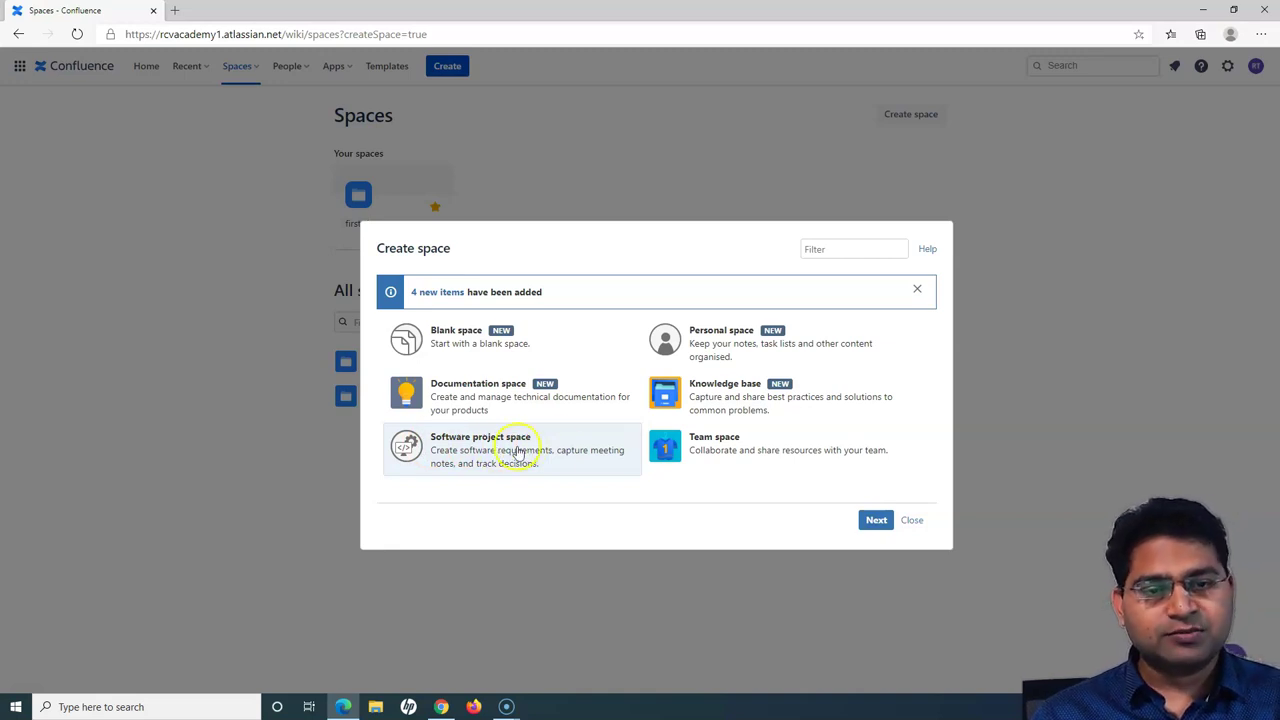
left_click(877, 522)
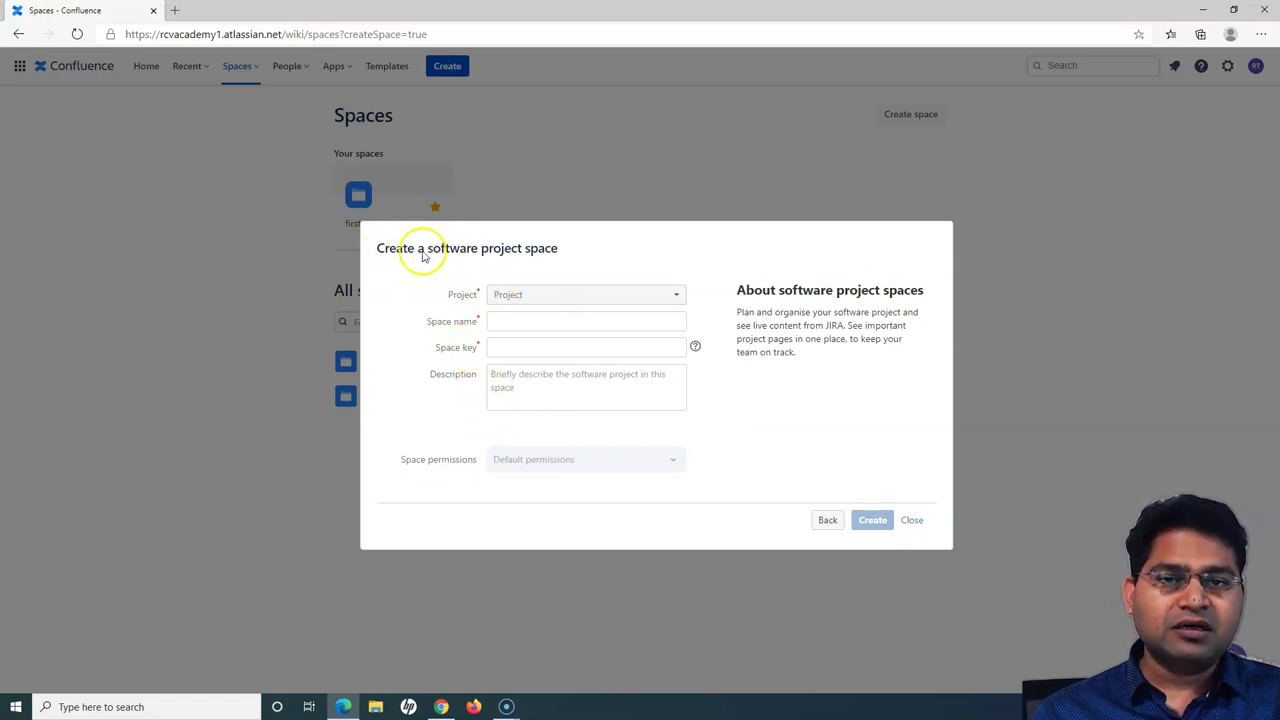
left_click(576, 297)
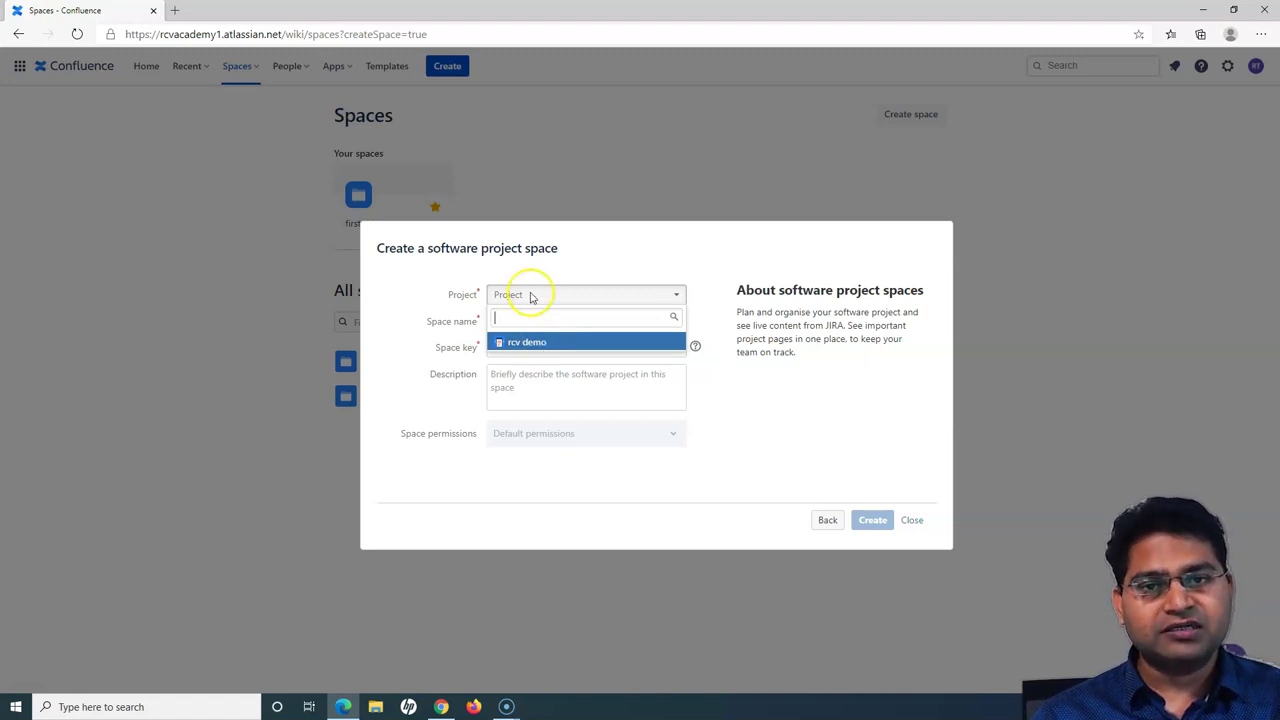
left_click(526, 343)
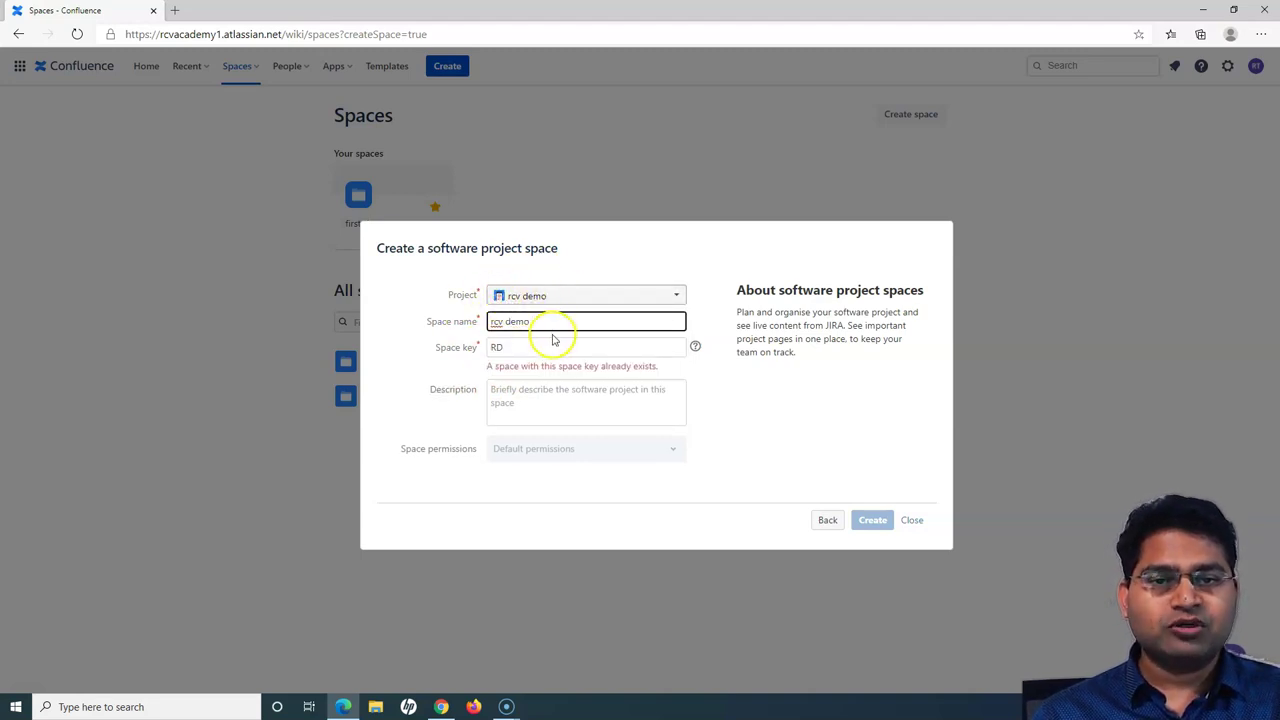
double_click(520, 347)
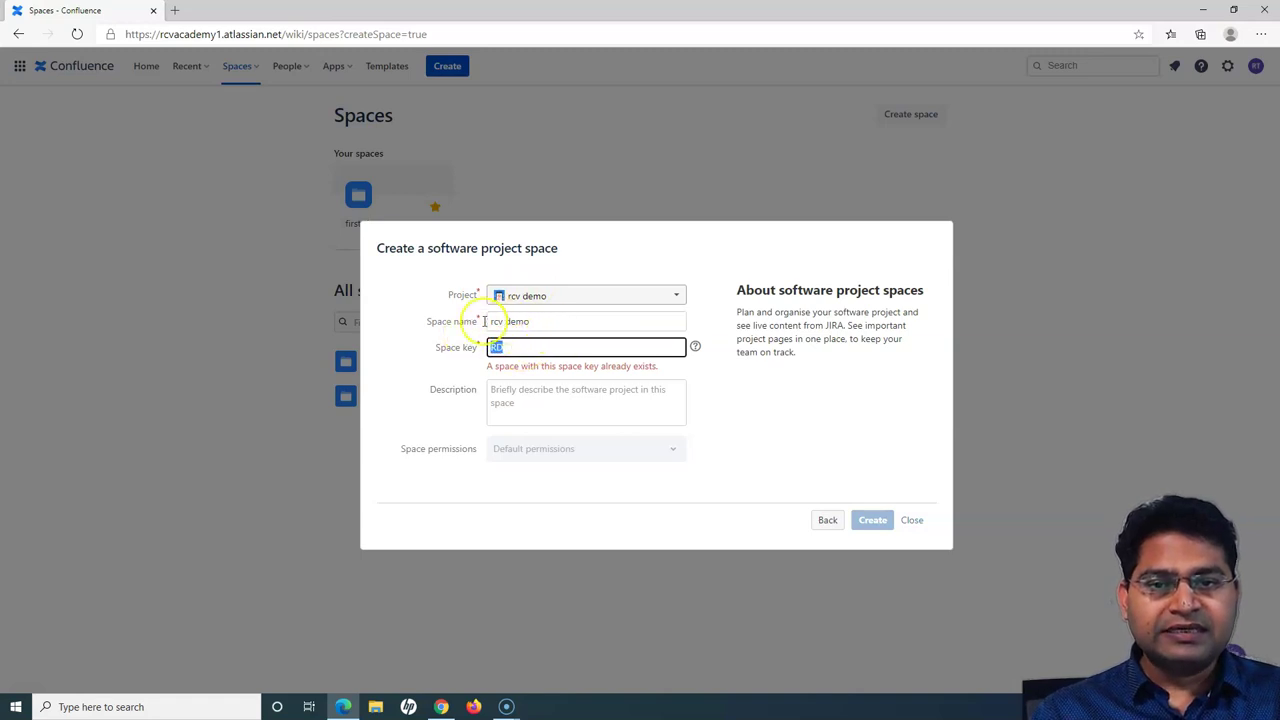
left_click(521, 346)
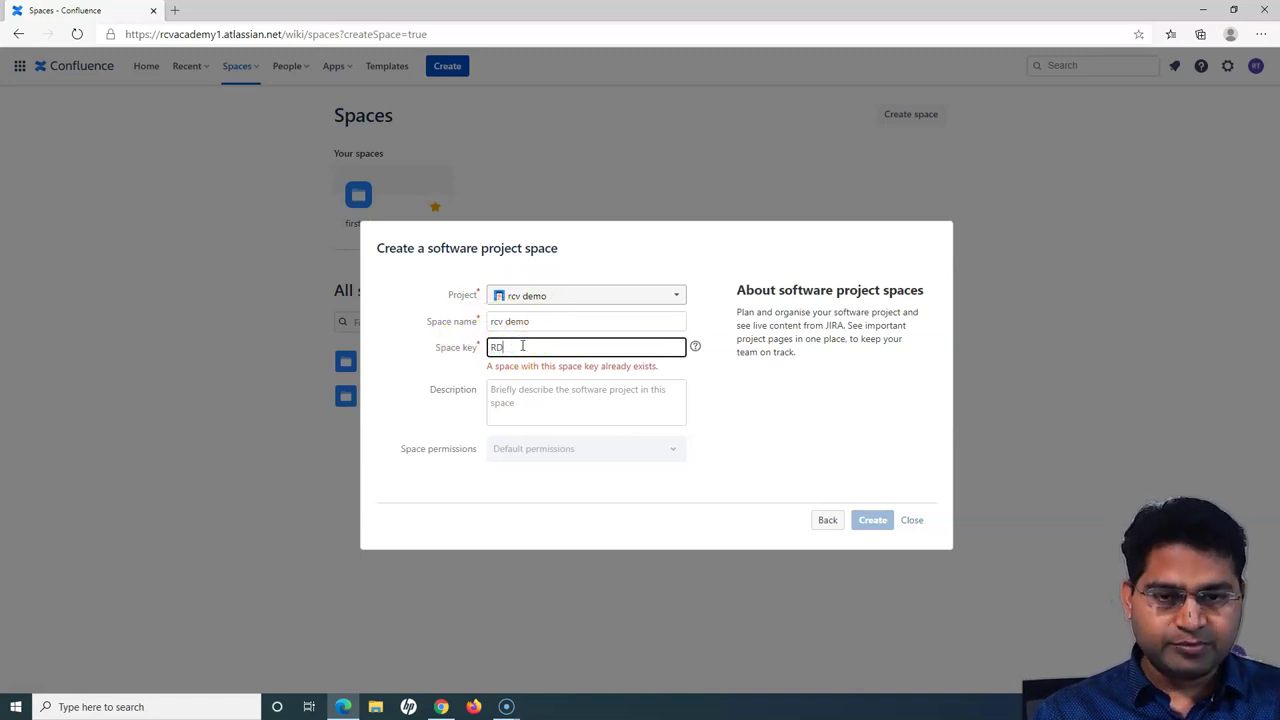
type("D")
left_click(430, 348)
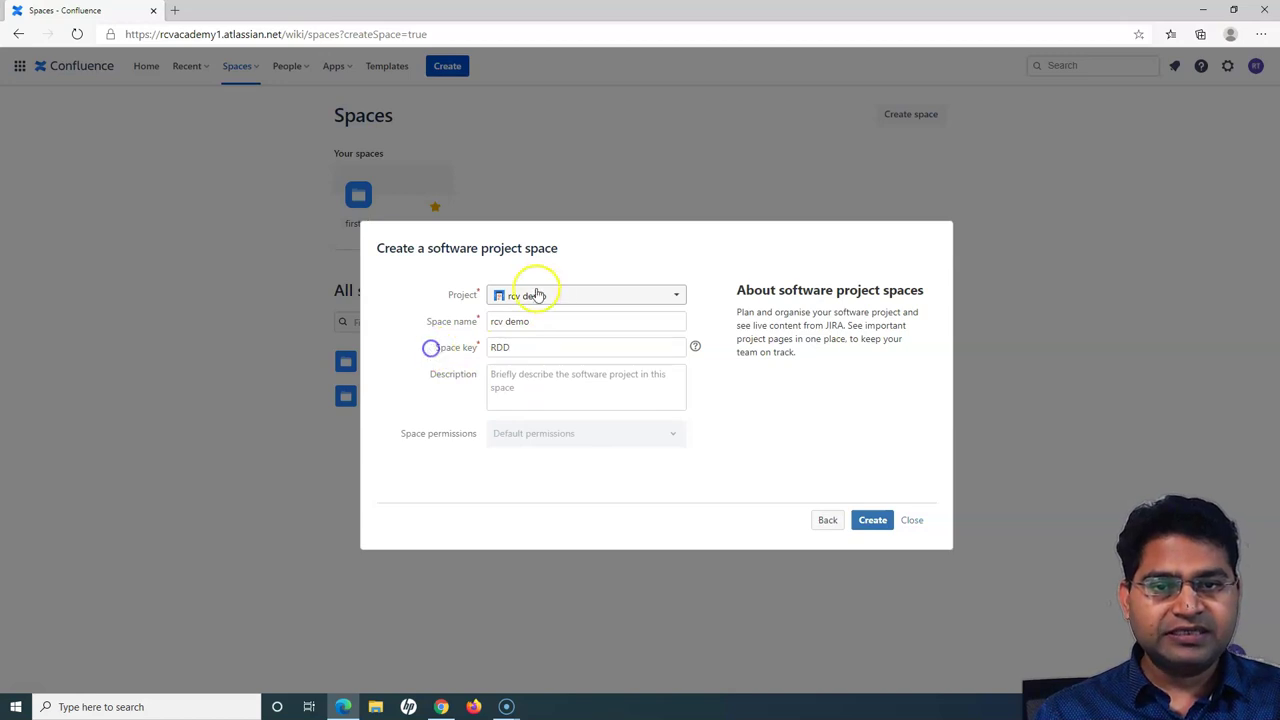
left_click(510, 374)
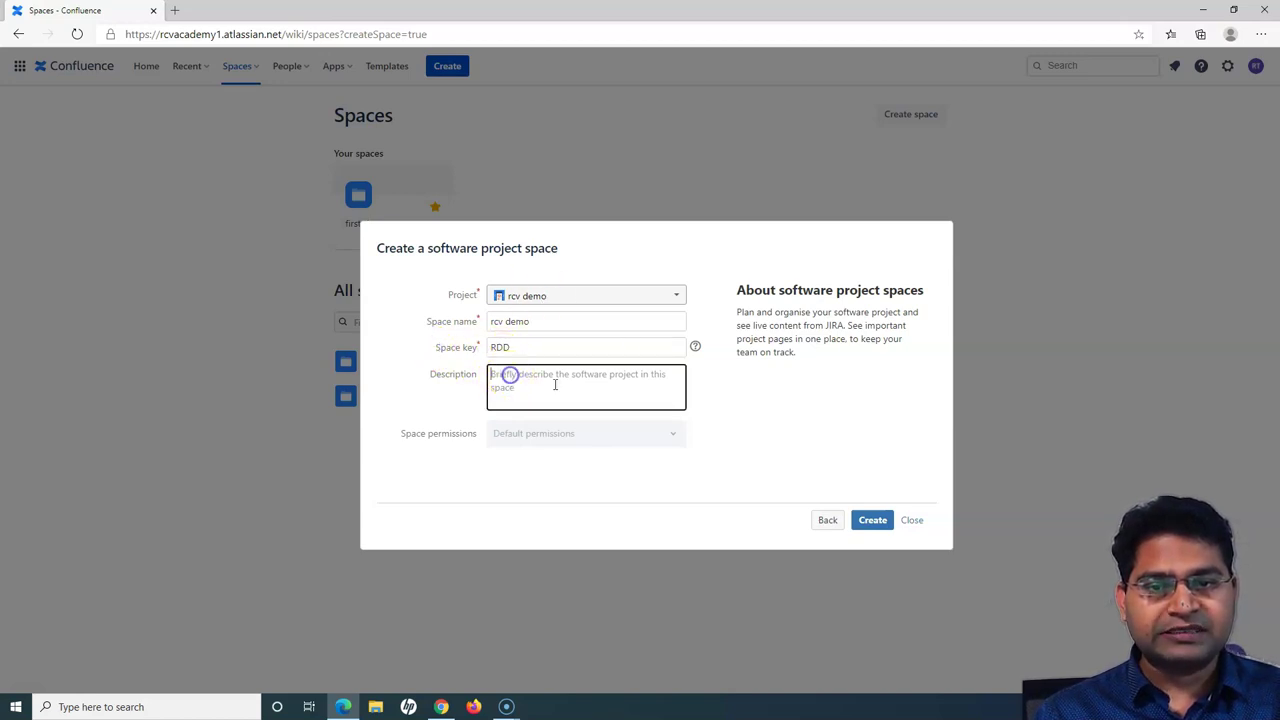
left_click(597, 429)
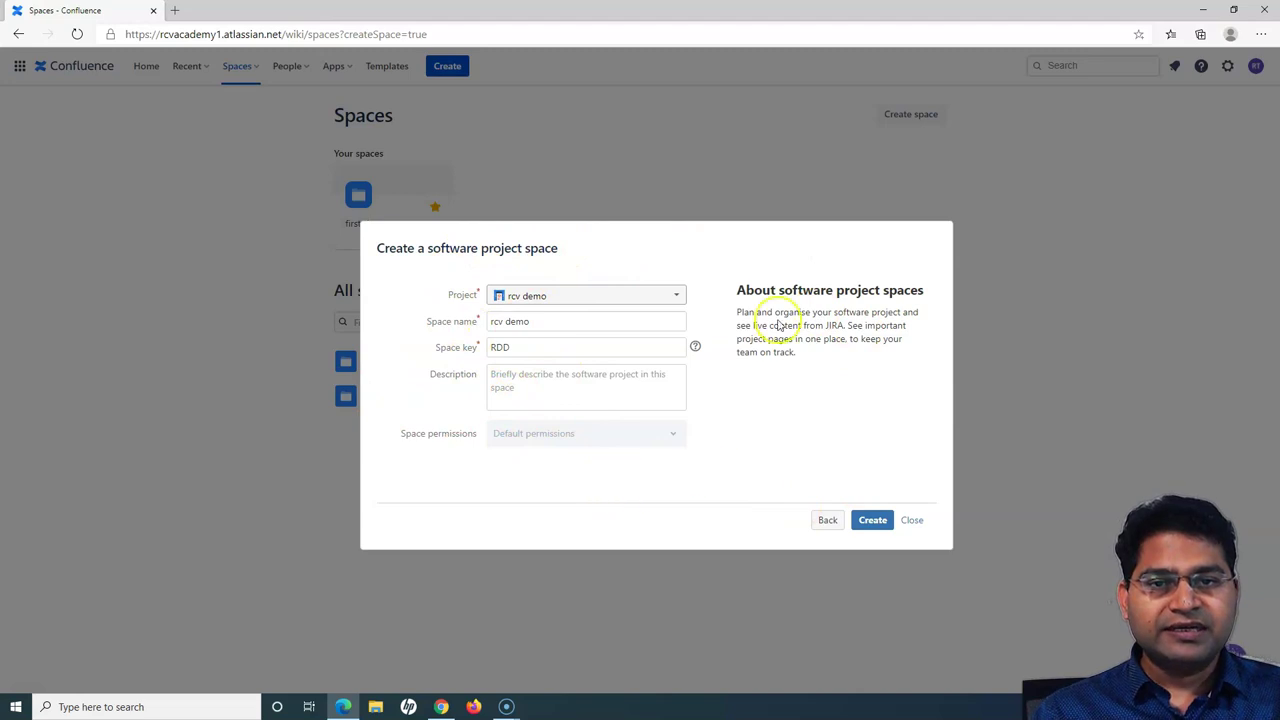
left_click(828, 521)
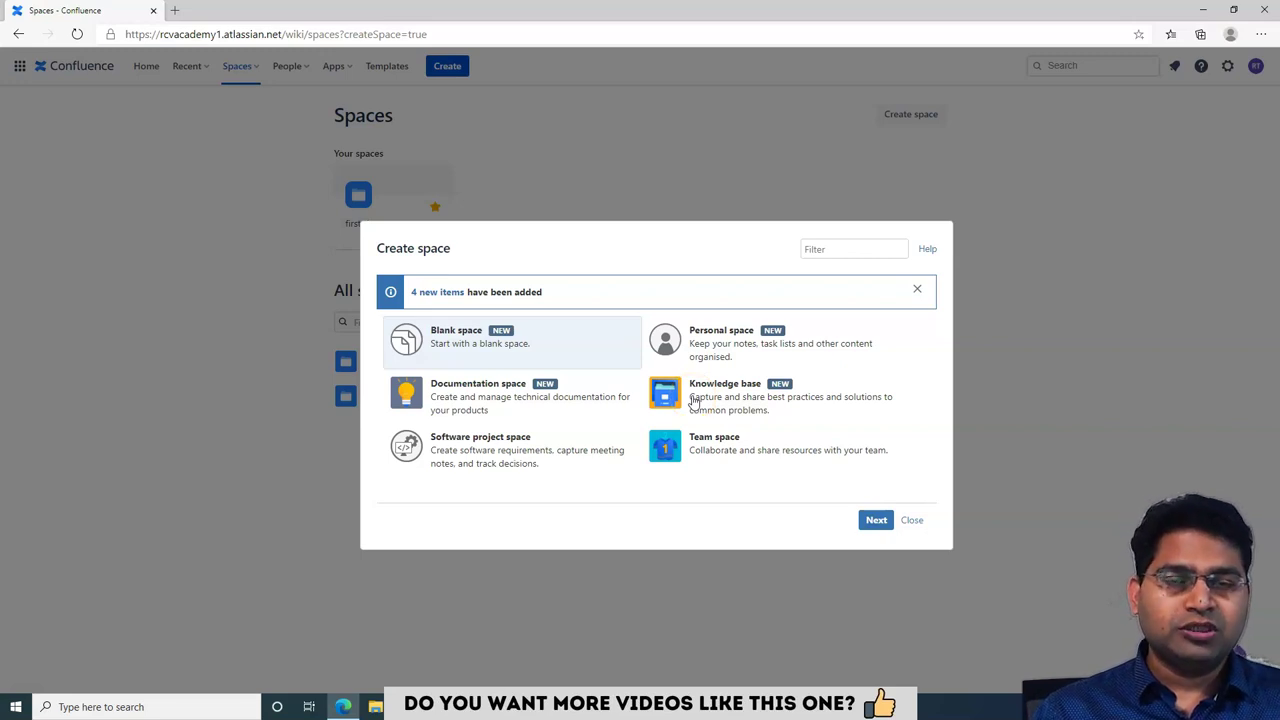
- Choose the Software project space template for the new space and proceed to its details
left_click(735, 457)
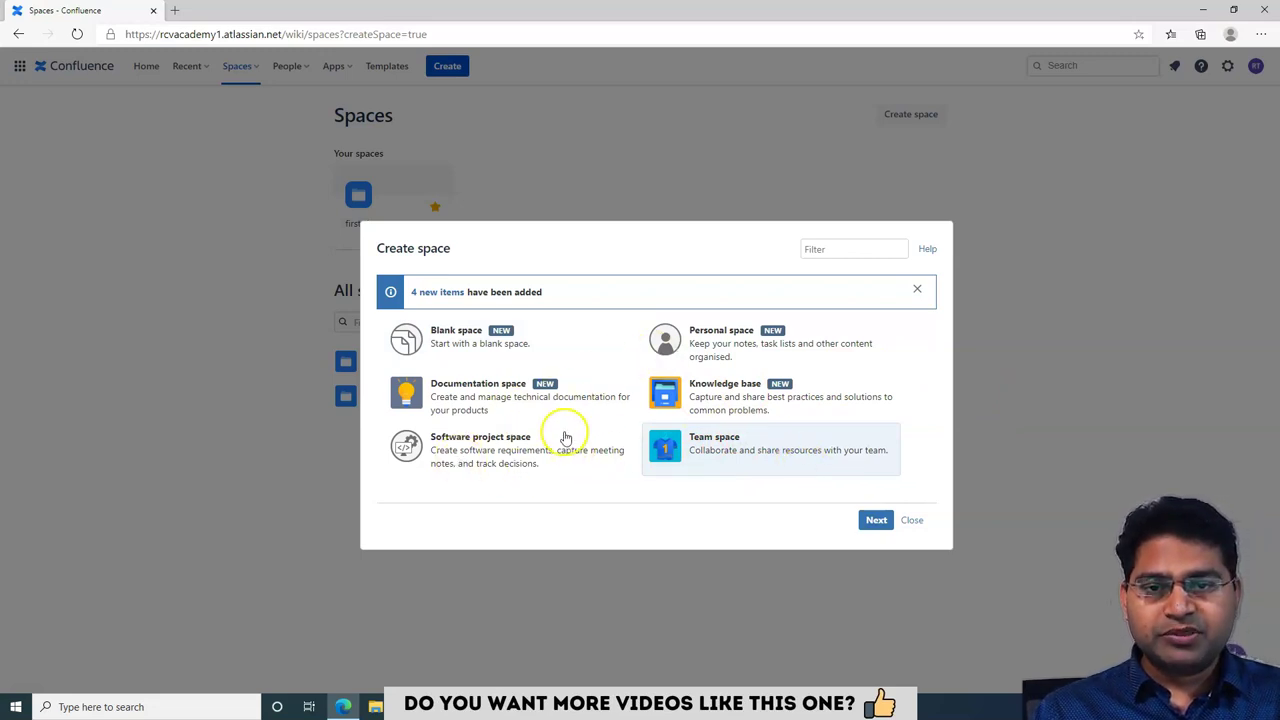
left_click(508, 449)
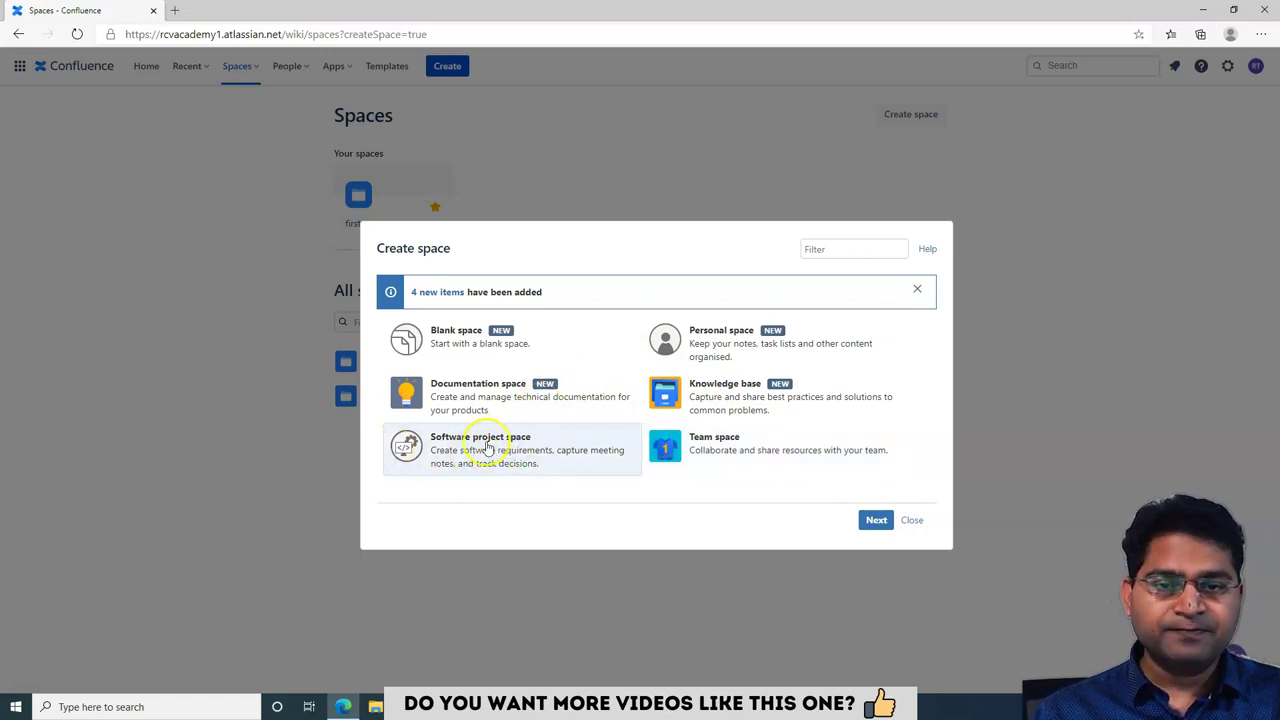
left_click(876, 520)
- Link the space to the rcv demo project and set its space key to RDD
left_click(591, 297)
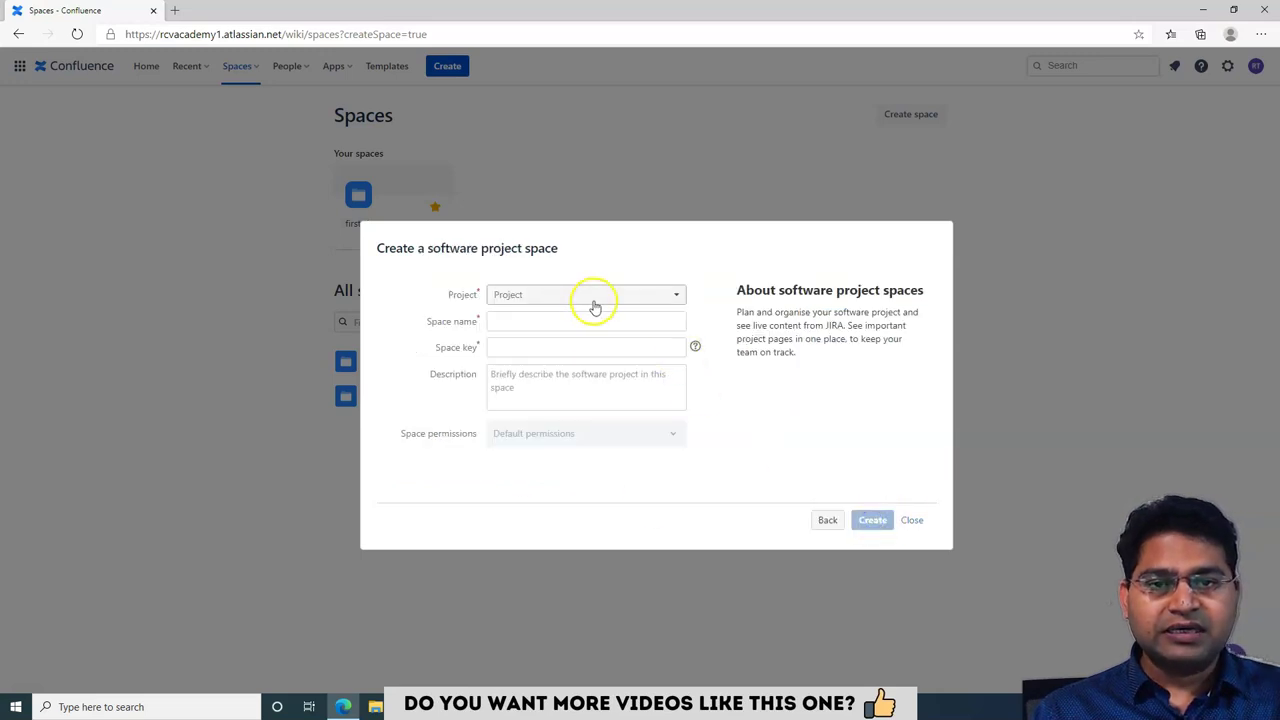
left_click(527, 345)
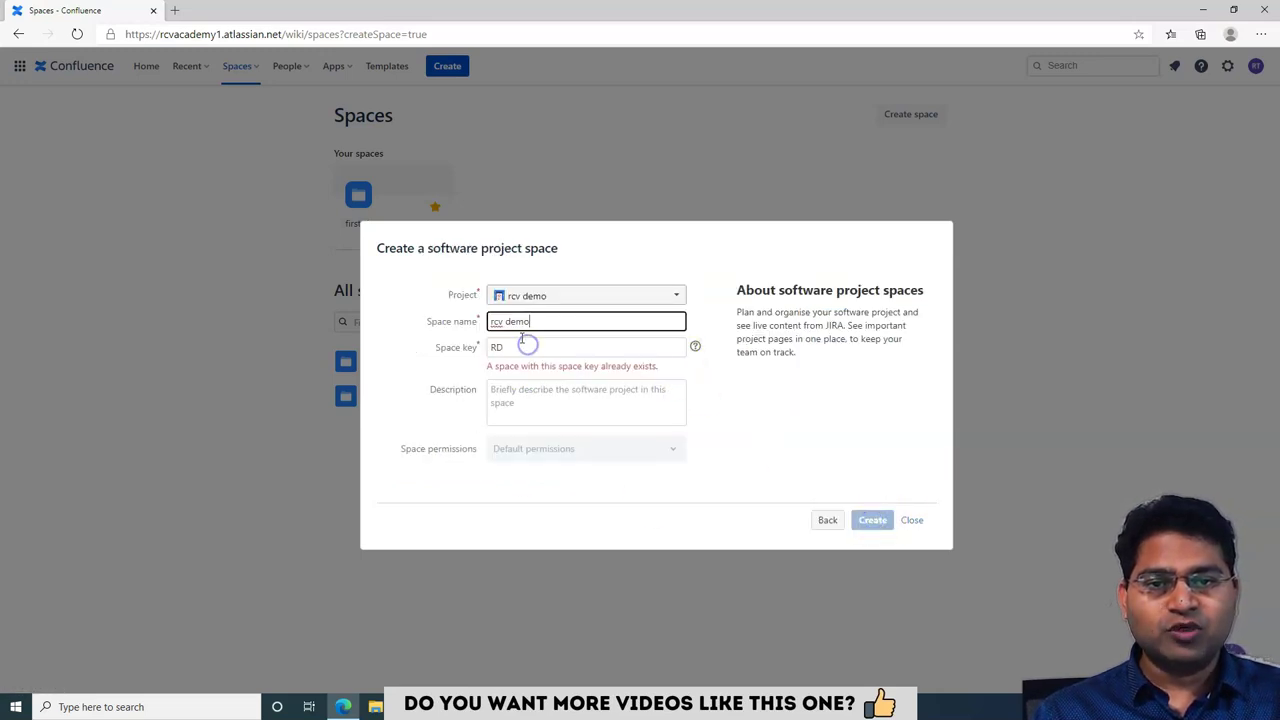
left_click(515, 346)
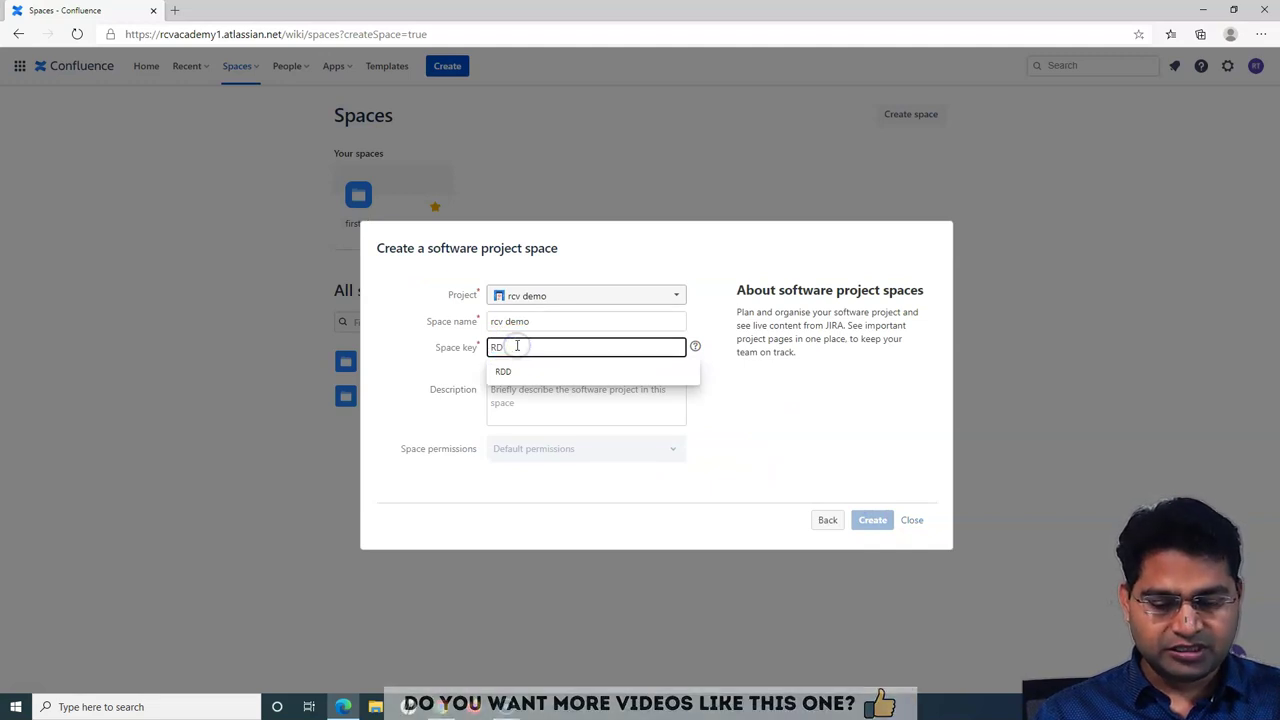
left_click(503, 371)
left_click(410, 358)
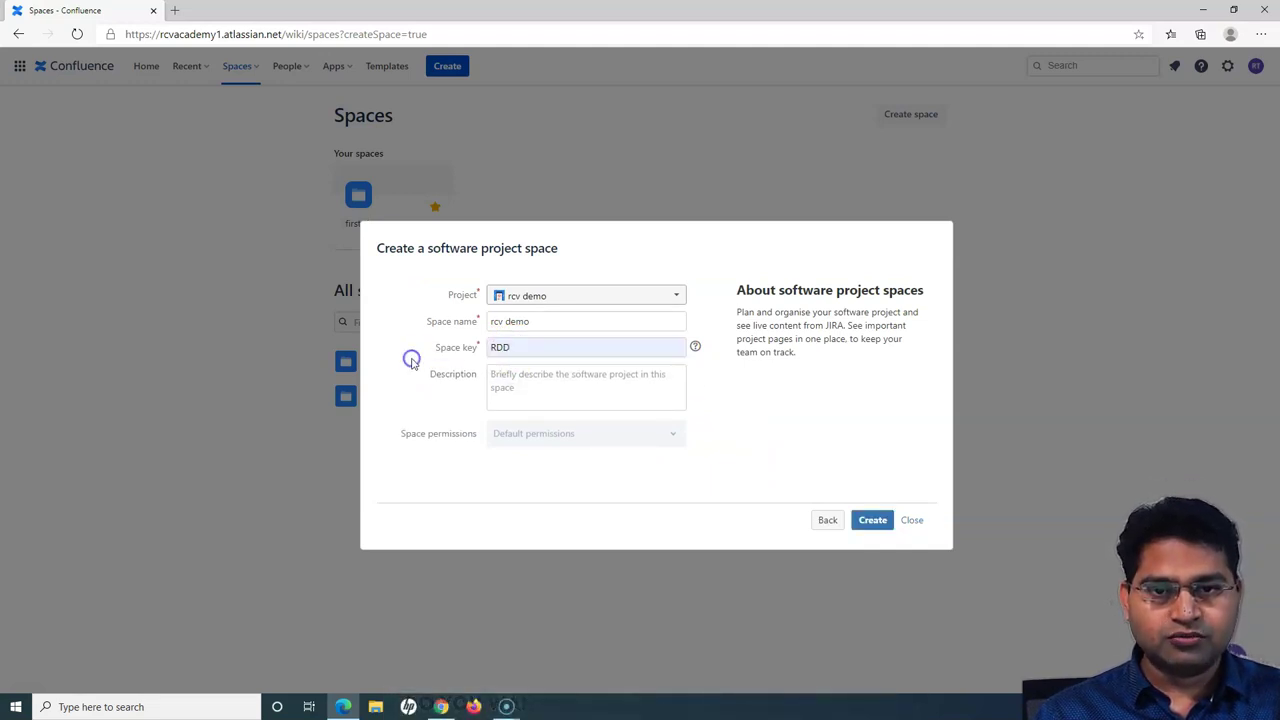
- Enter the description "This is software project space" and create the space with default permissions
left_click(518, 386)
type("This is")
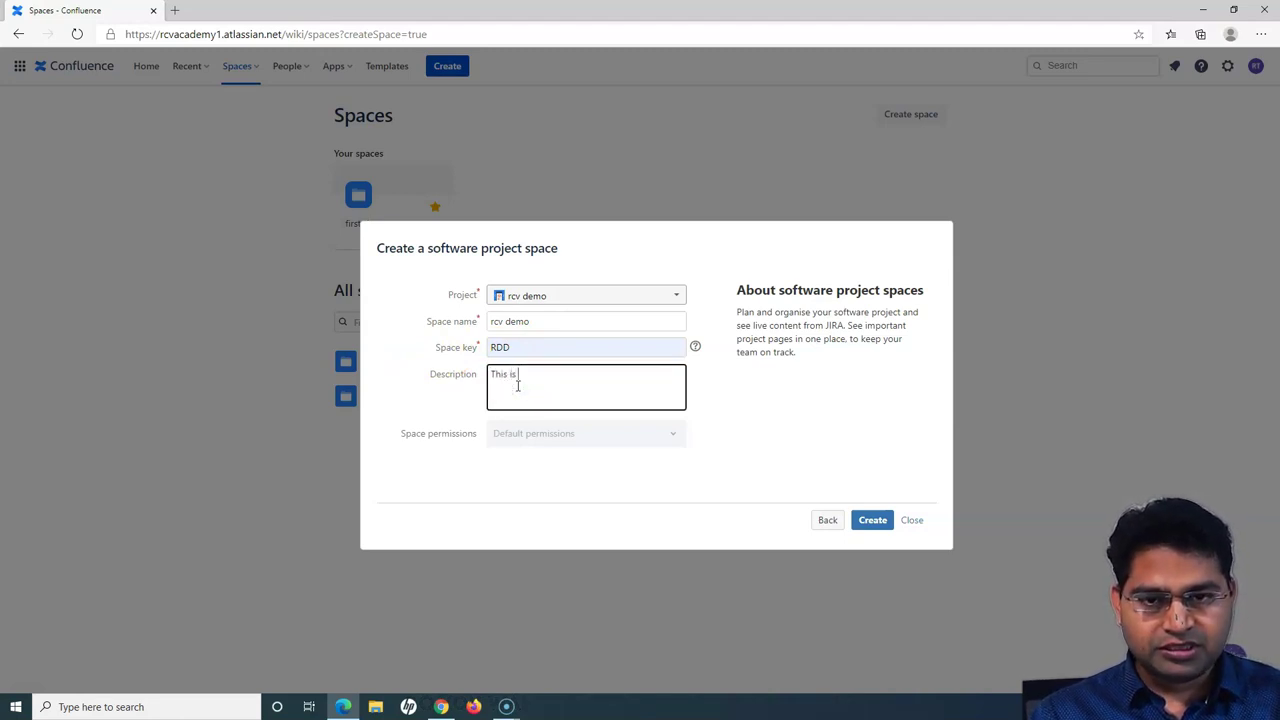
type(" software project")
left_click(514, 384)
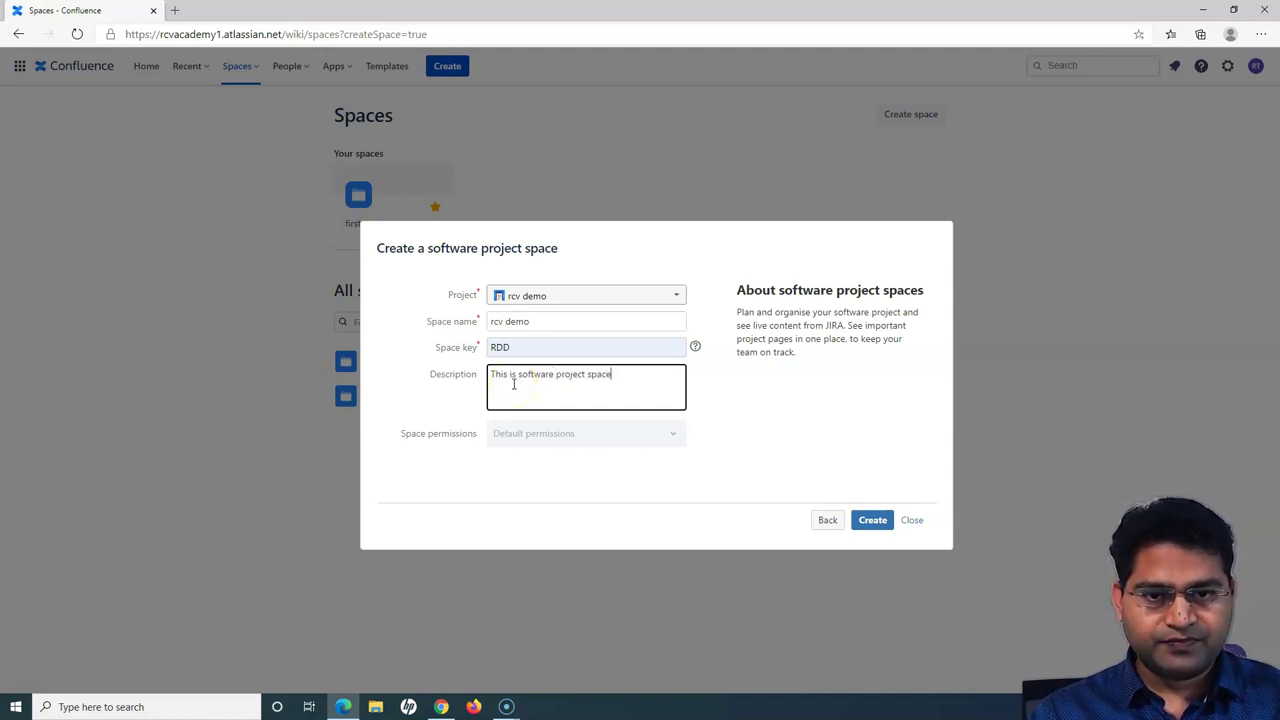
left_click(514, 423)
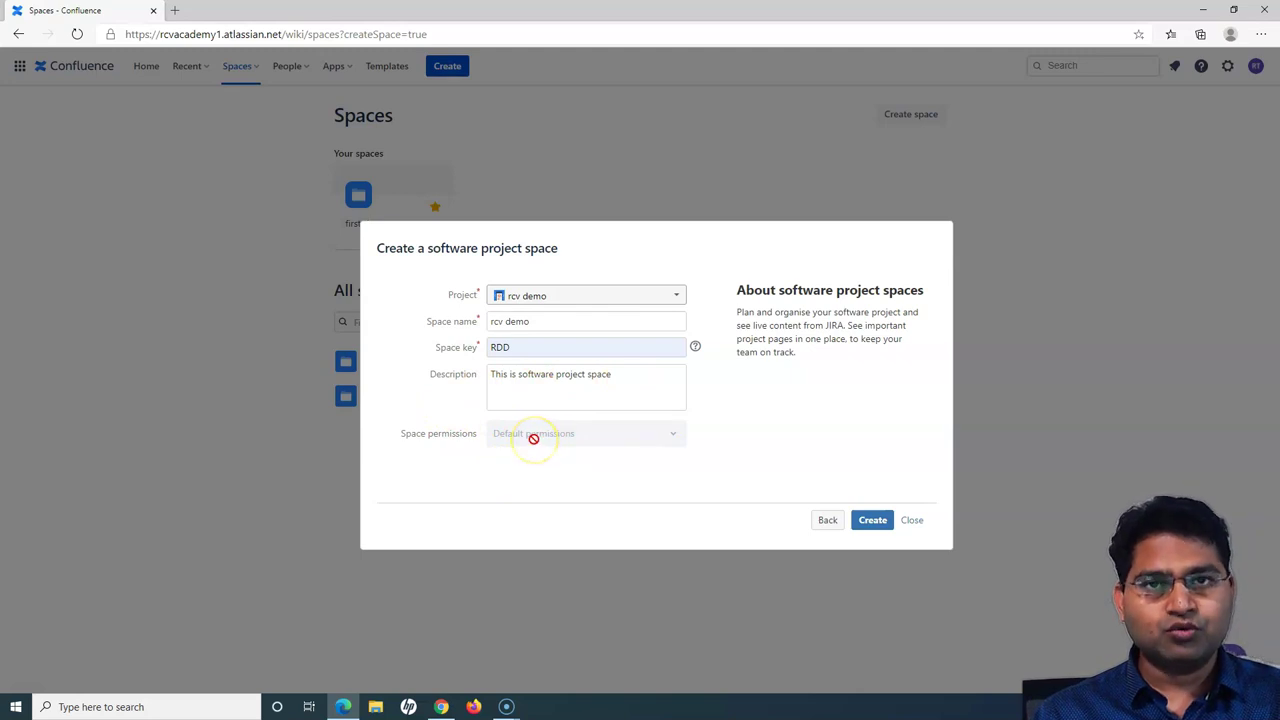
left_click(498, 434)
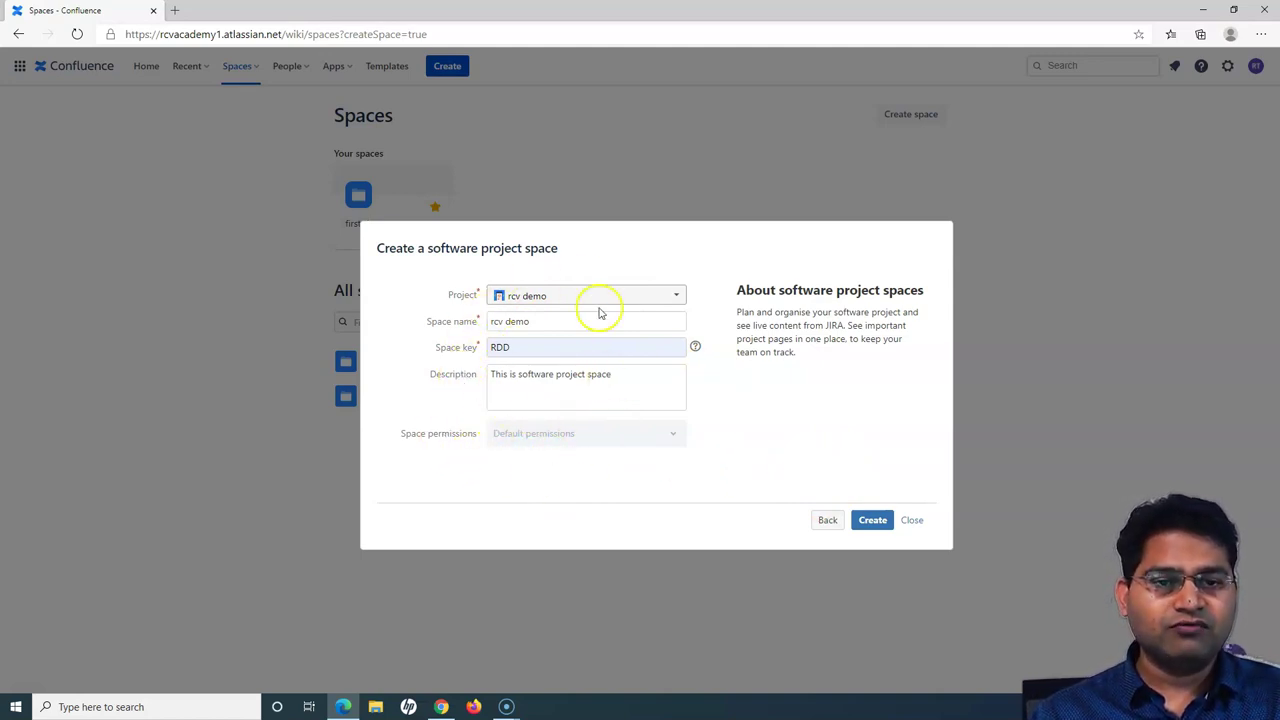
left_click(872, 521)
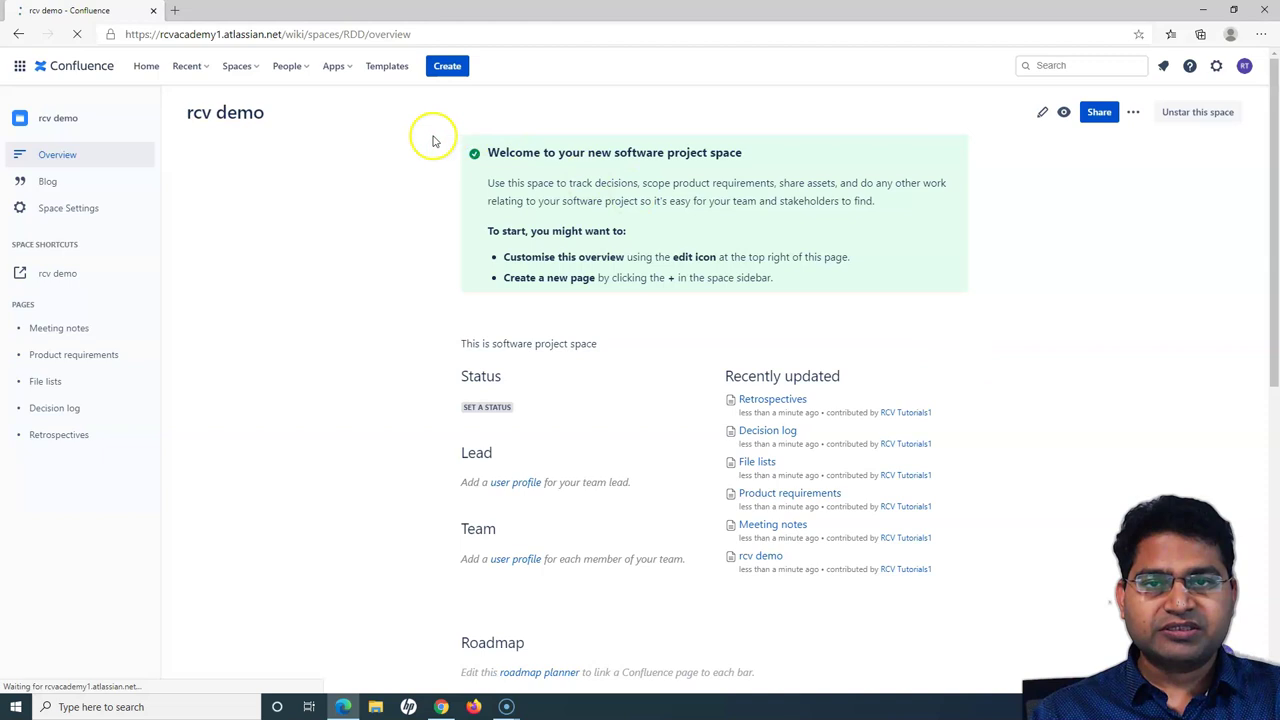
- Reopen the rcv demo space from the full list of spaces and review its overview page down to the roadmap
left_click(245, 68)
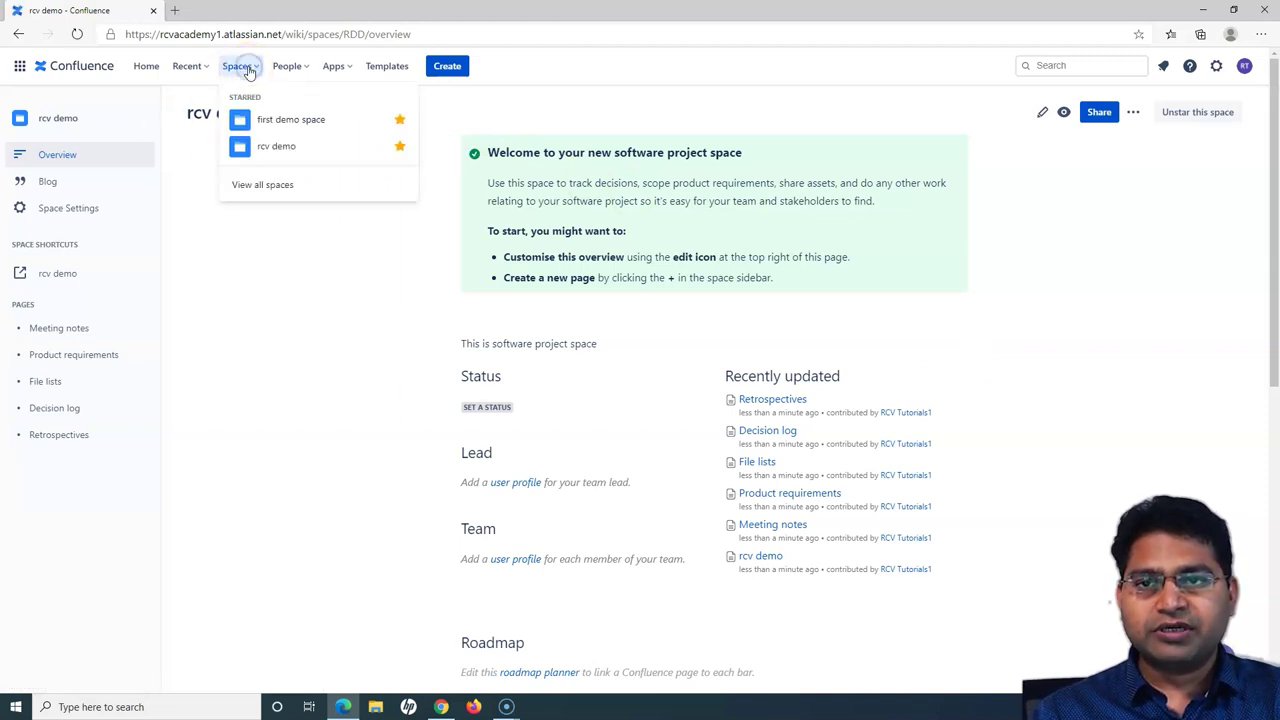
left_click(265, 186)
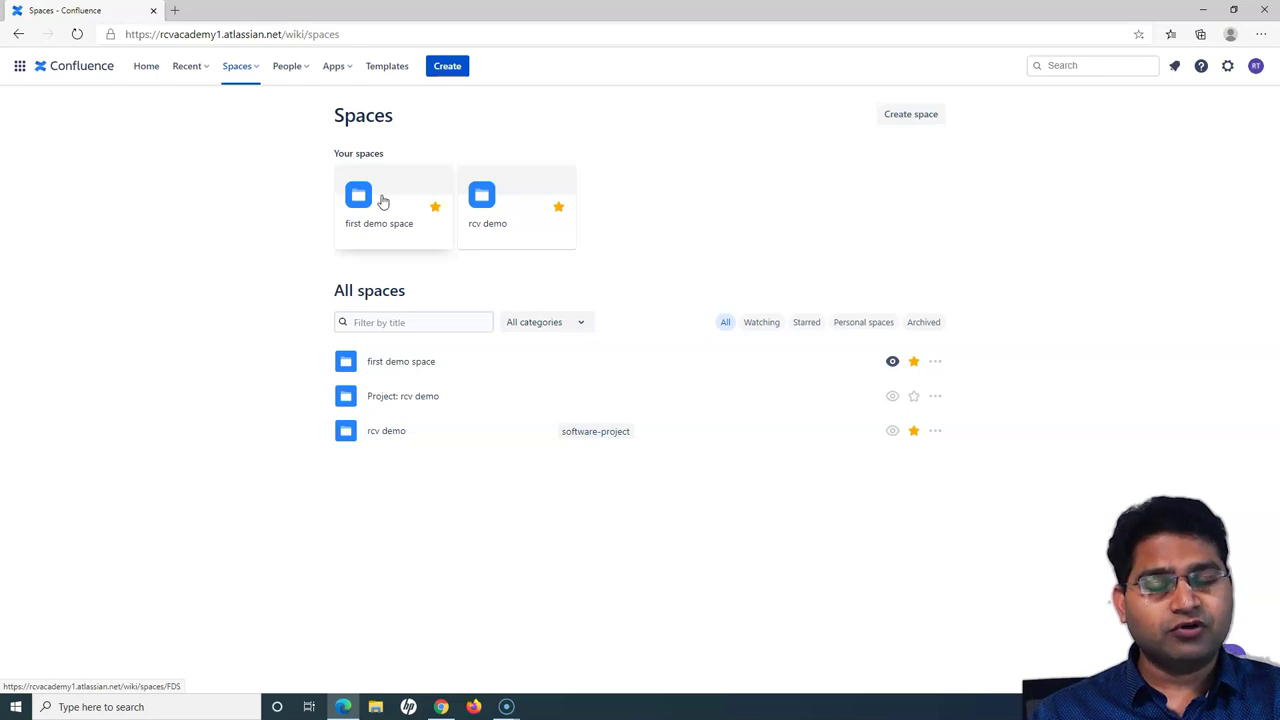
left_click(489, 213)
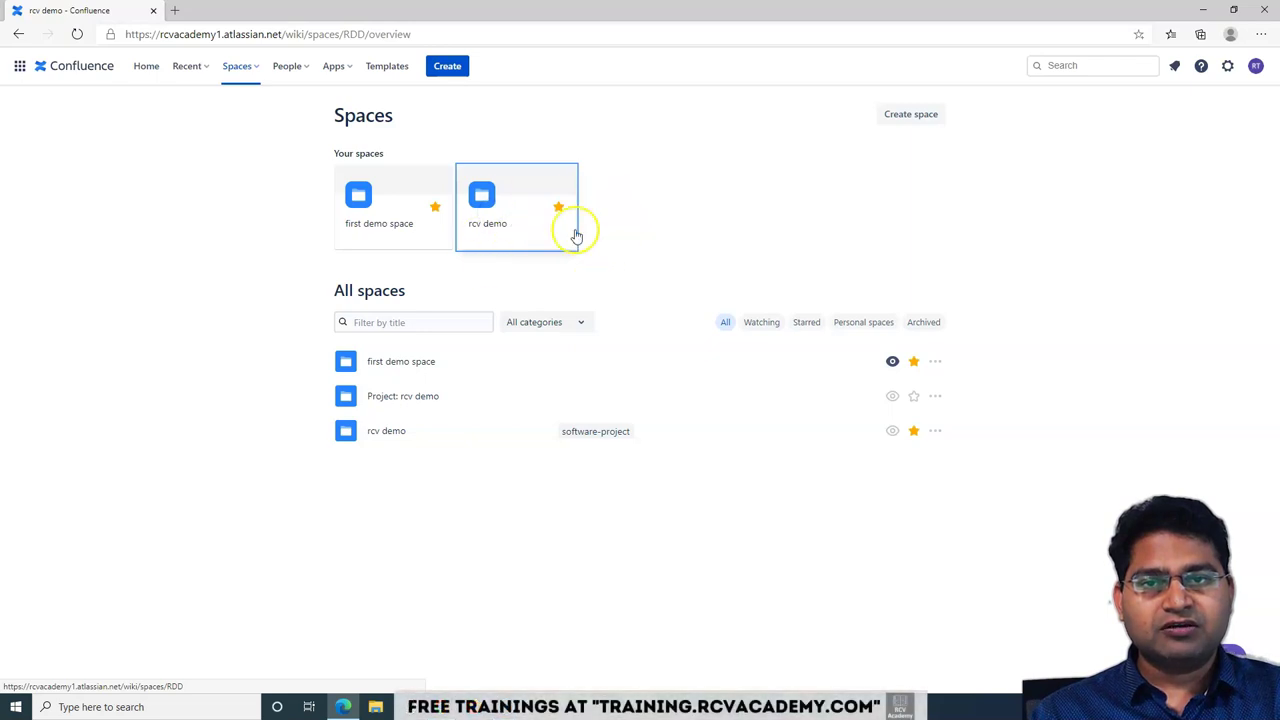
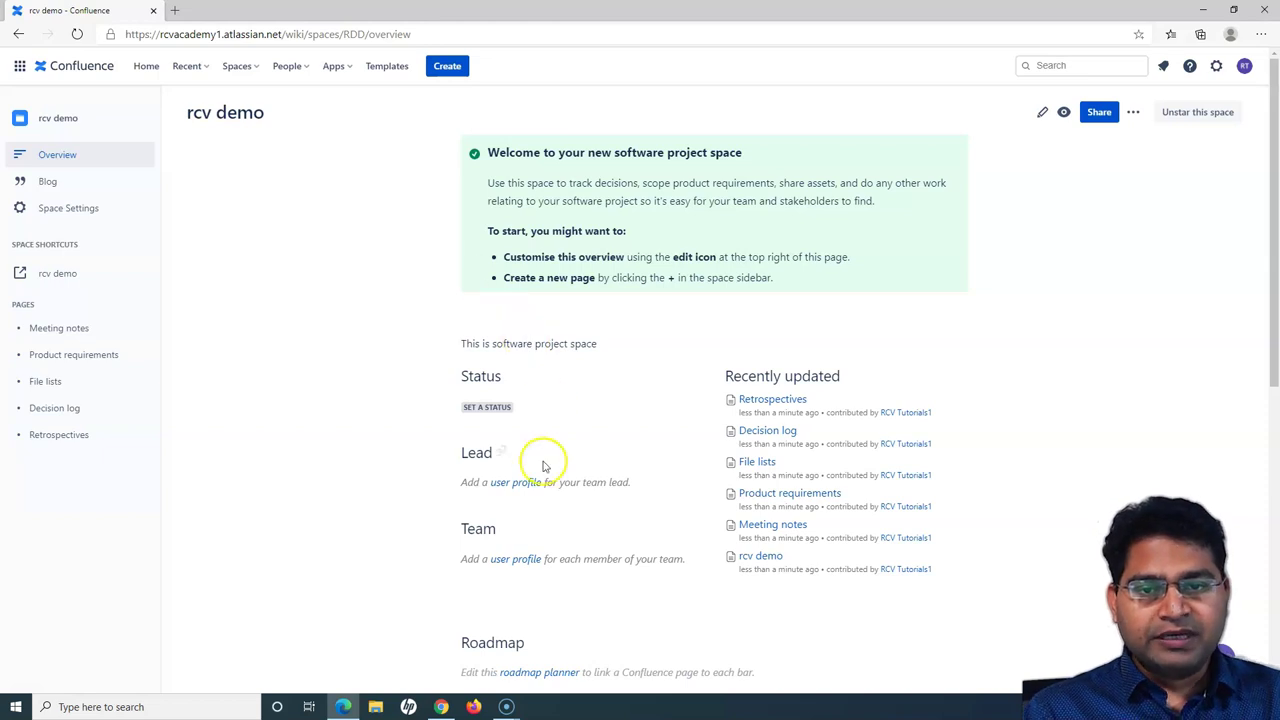
scroll(543, 457, "down", 1)
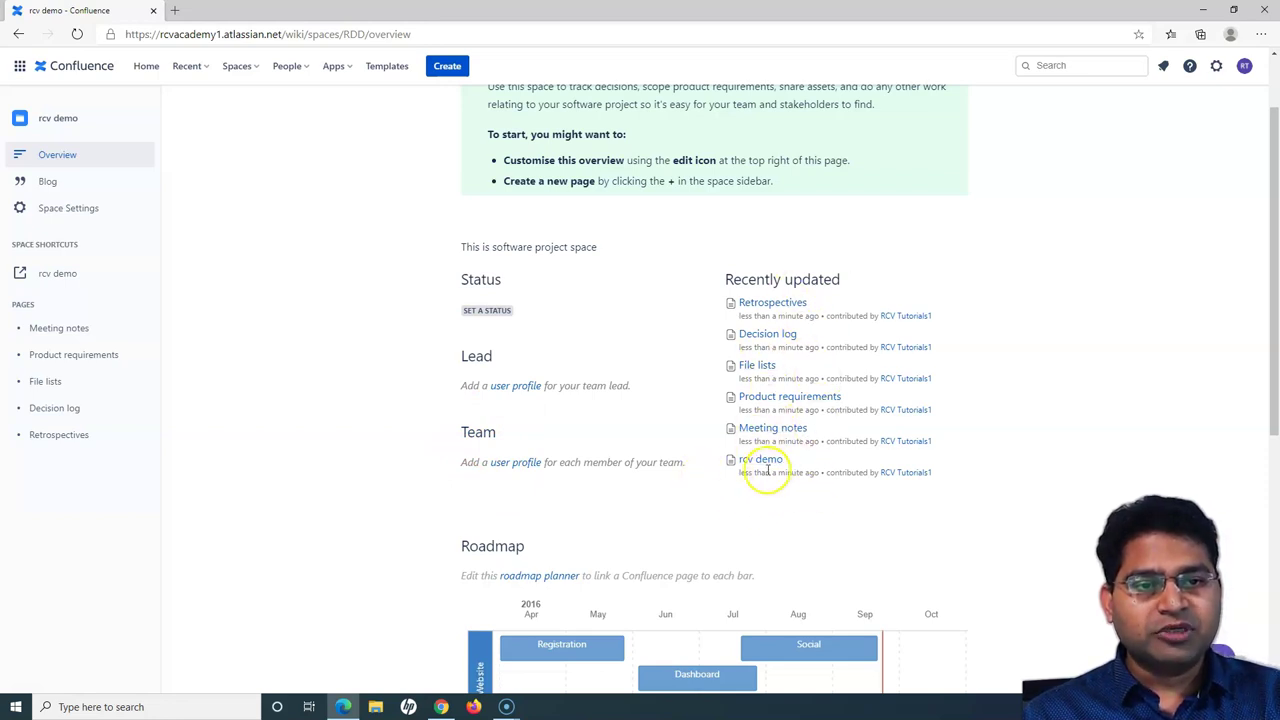
scroll(772, 470, "down", 2)
scroll(760, 240, "up", 1)
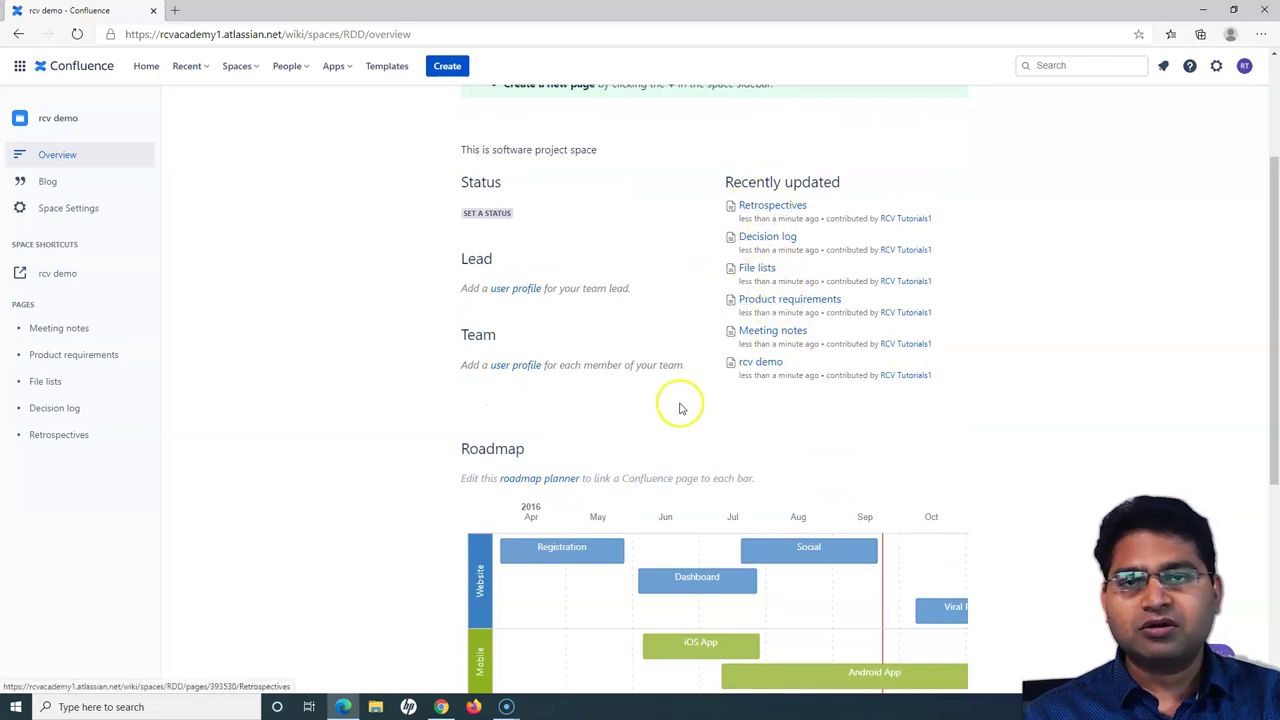
scroll(680, 424, "up", 2)
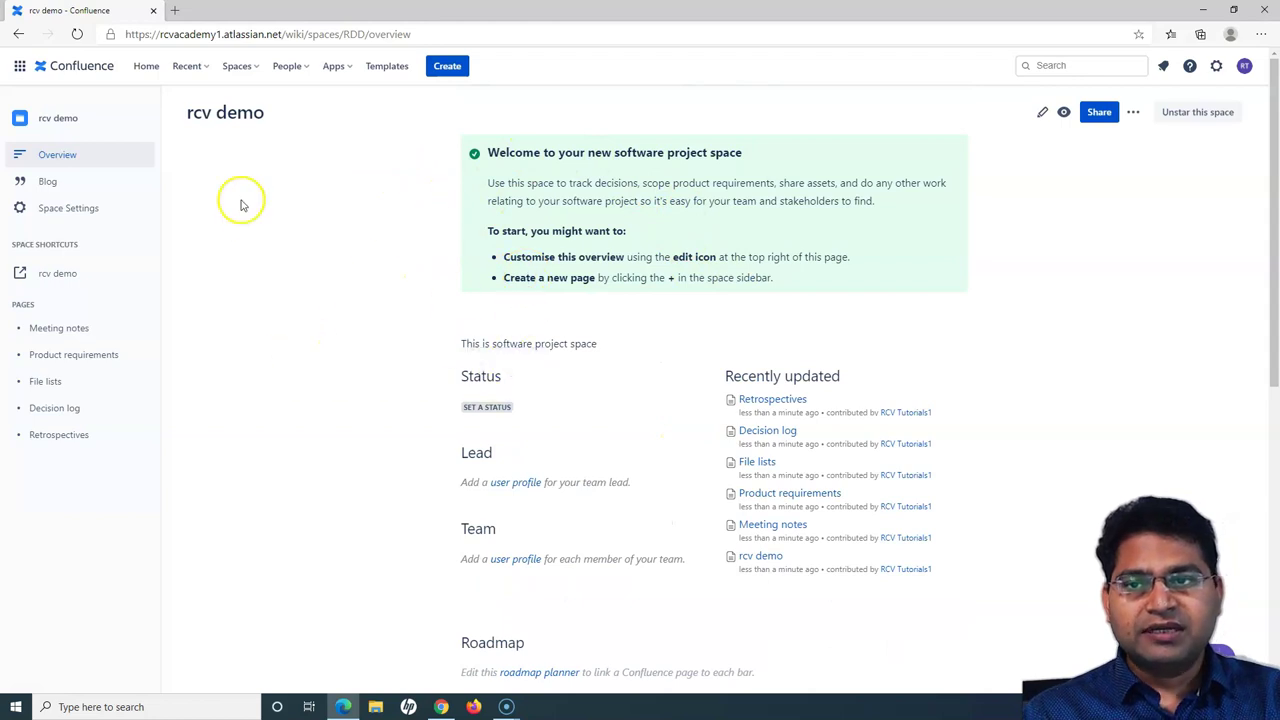
scroll(717, 443, "down", 3)
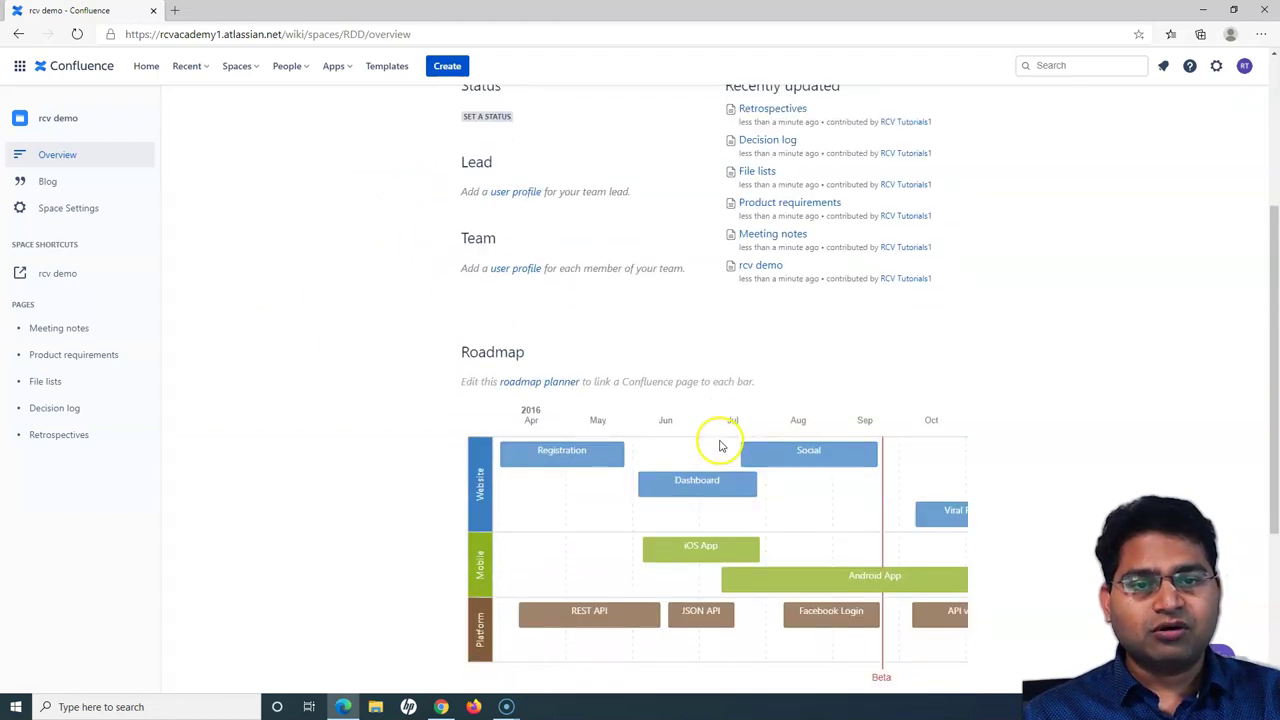
scroll(470, 426, "down", 3)
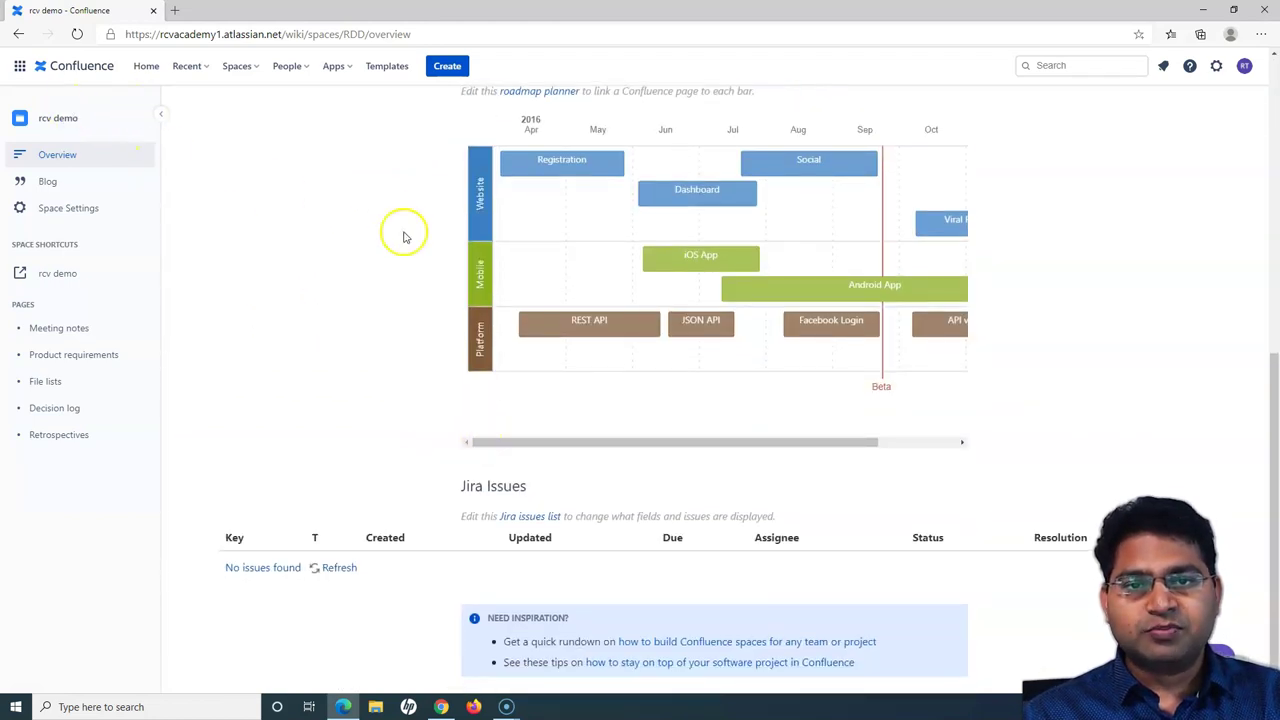
scroll(680, 294, "up", 3)
scroll(745, 545, "down", 3)
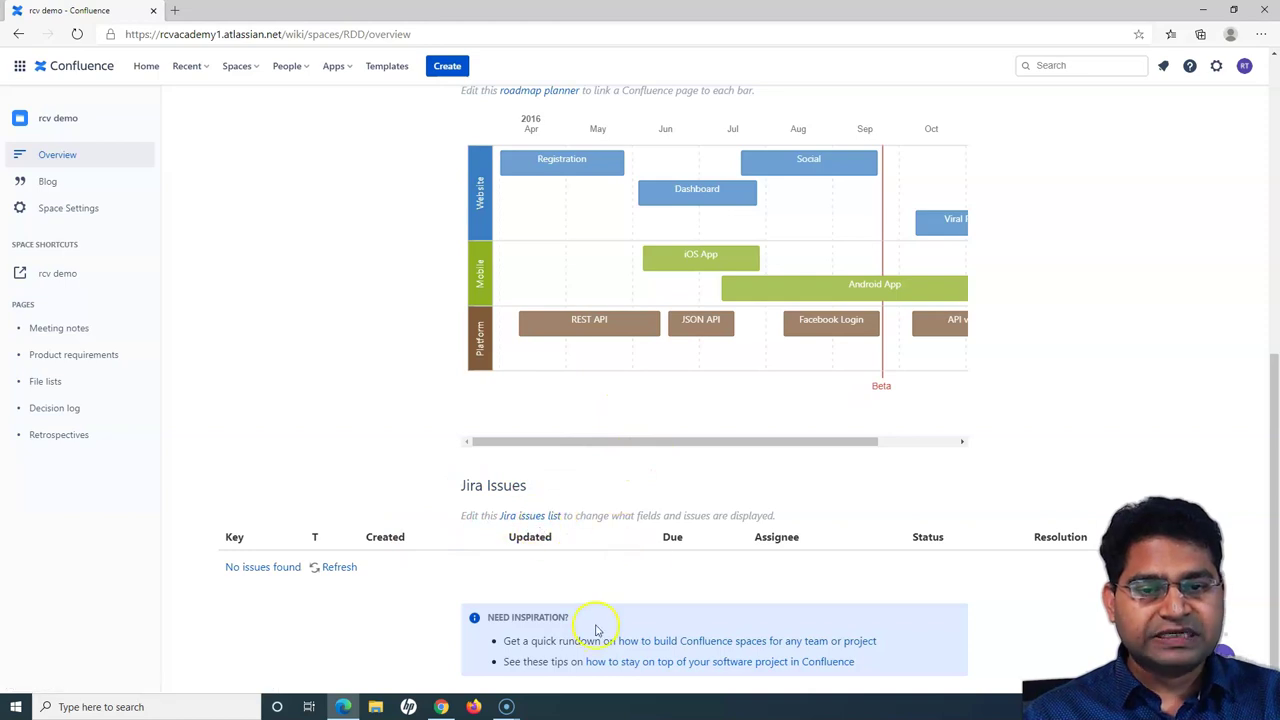
scroll(449, 474, "up", 6)
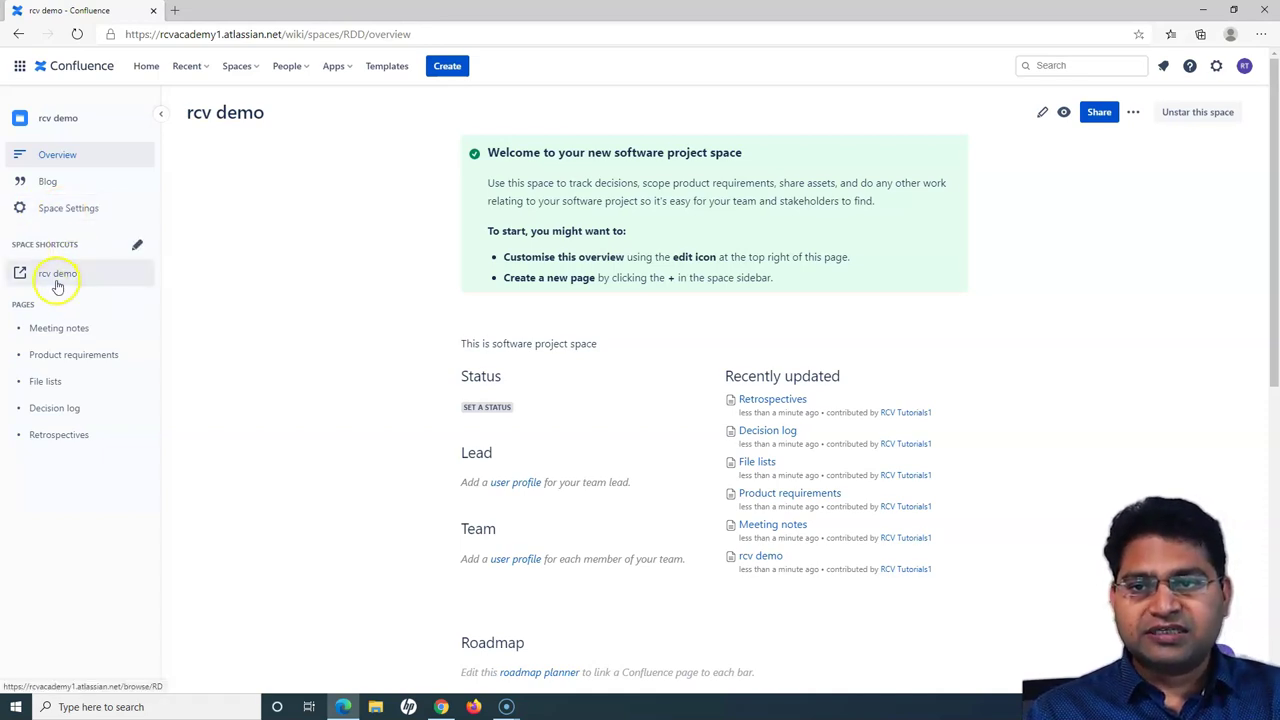
left_click(139, 247)
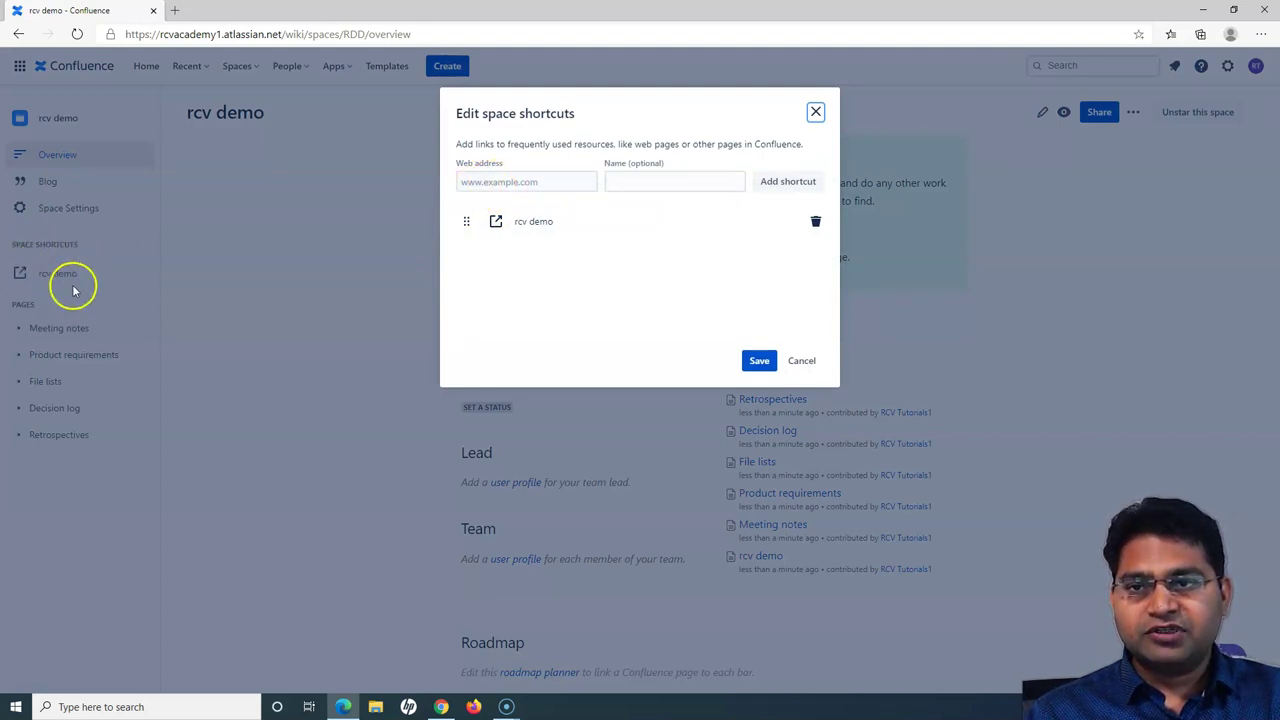
left_click(528, 183)
left_click(491, 183)
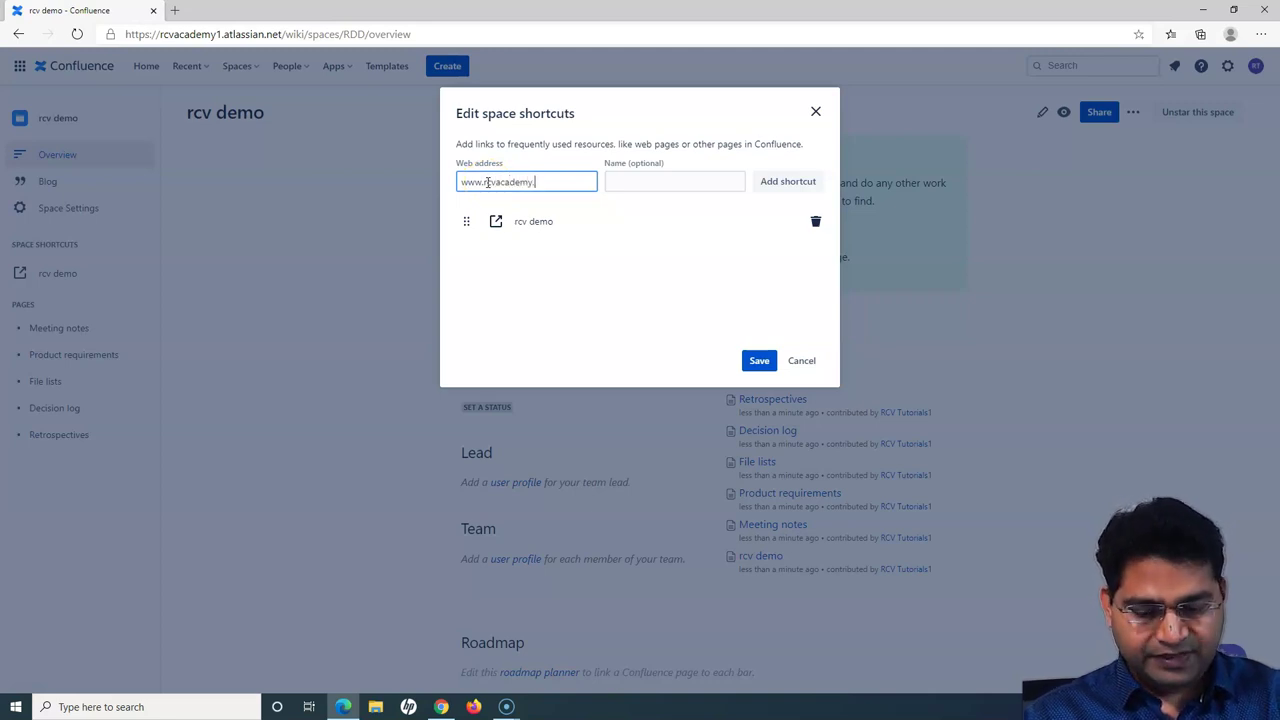
left_click(683, 183)
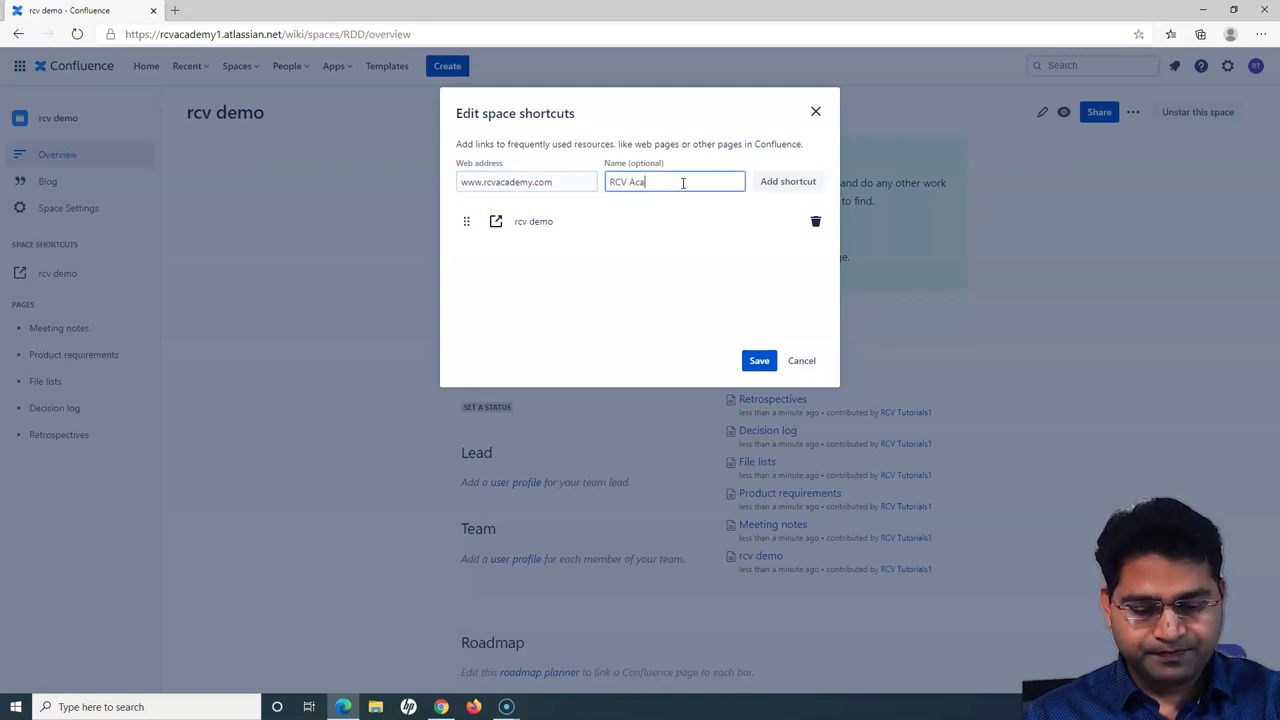
left_click(779, 184)
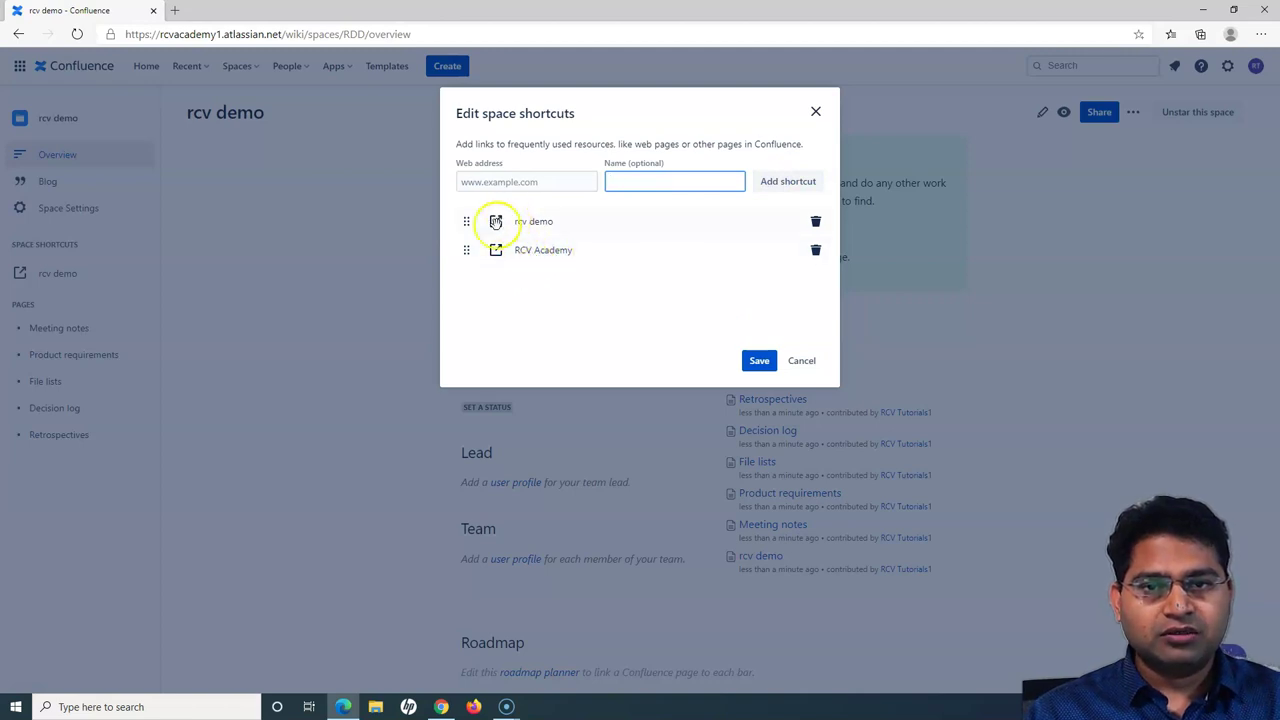
left_click(759, 360)
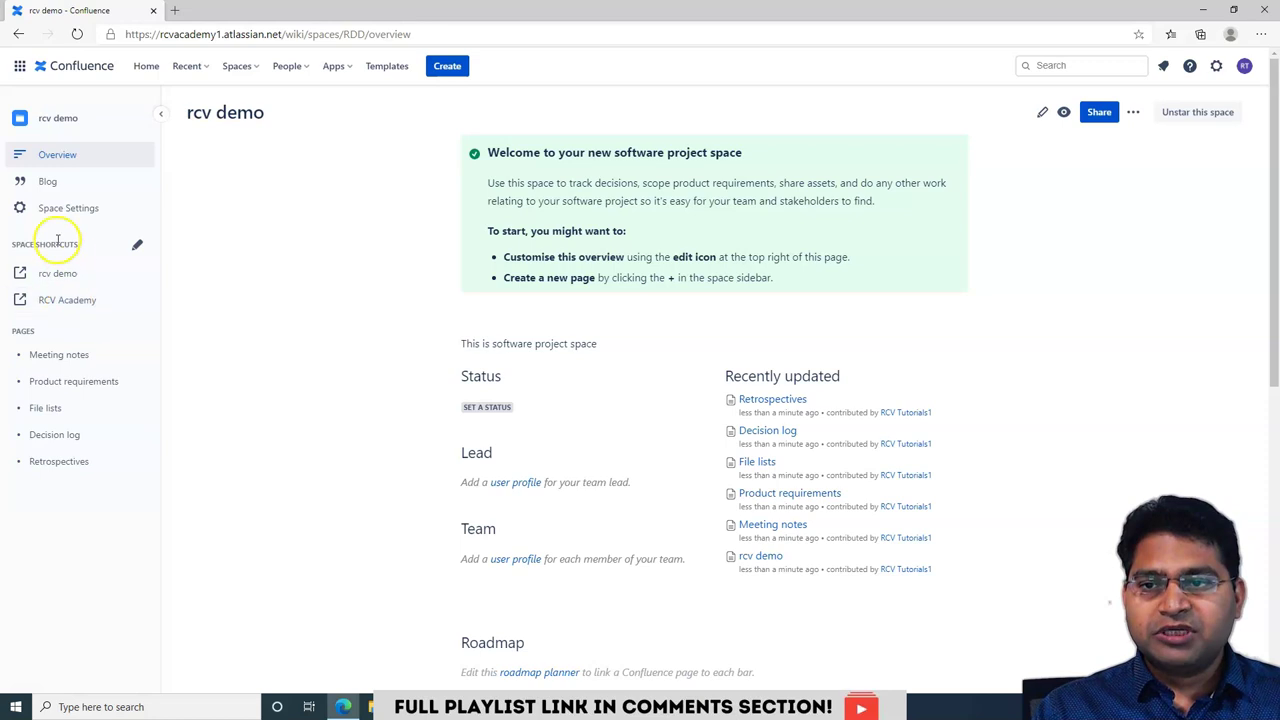
left_click(66, 319)
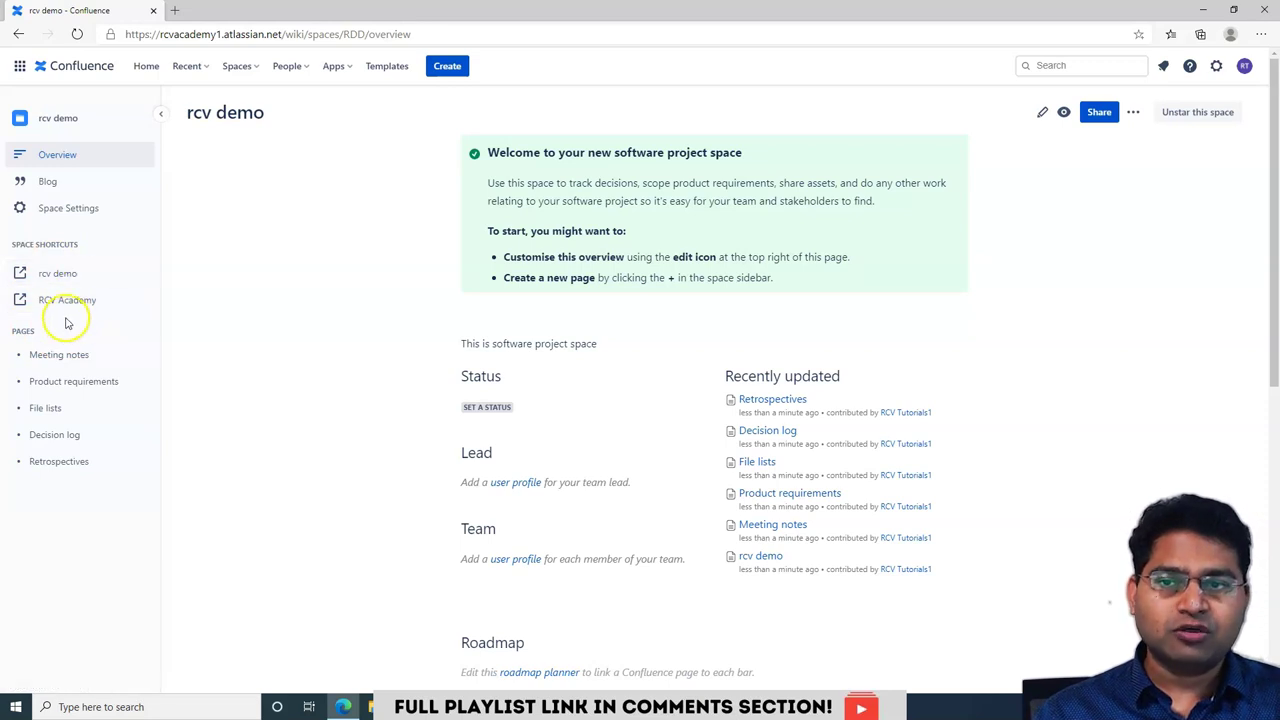
left_click(72, 318)
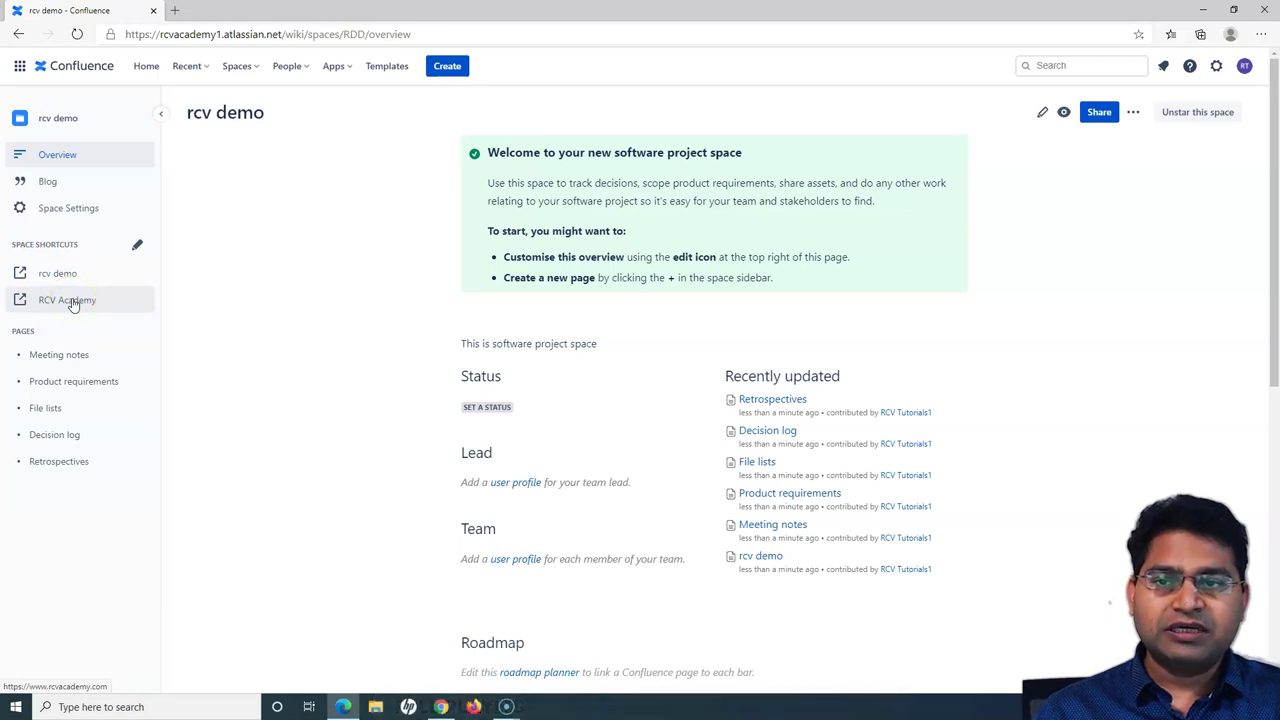
left_click(205, 305)
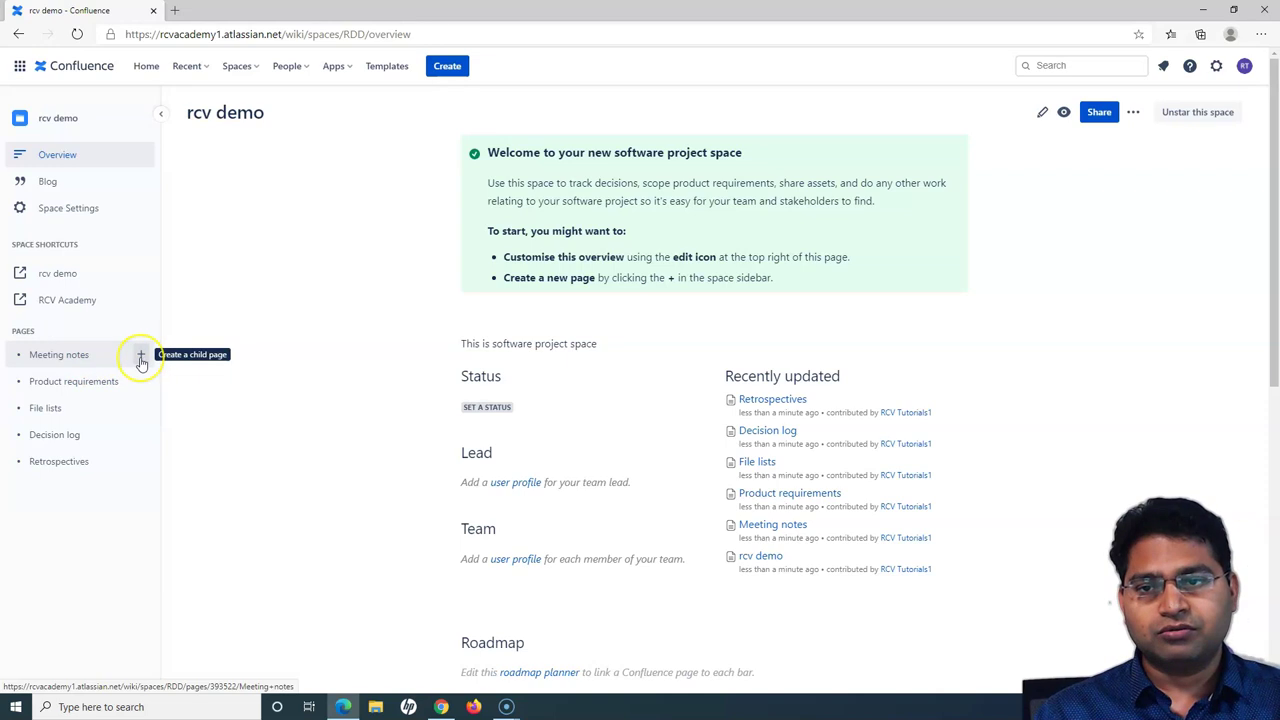
- Create a child page titled "Test Meeting notes" under Meeting notes, leave its body empty, and publish it
left_click(141, 357)
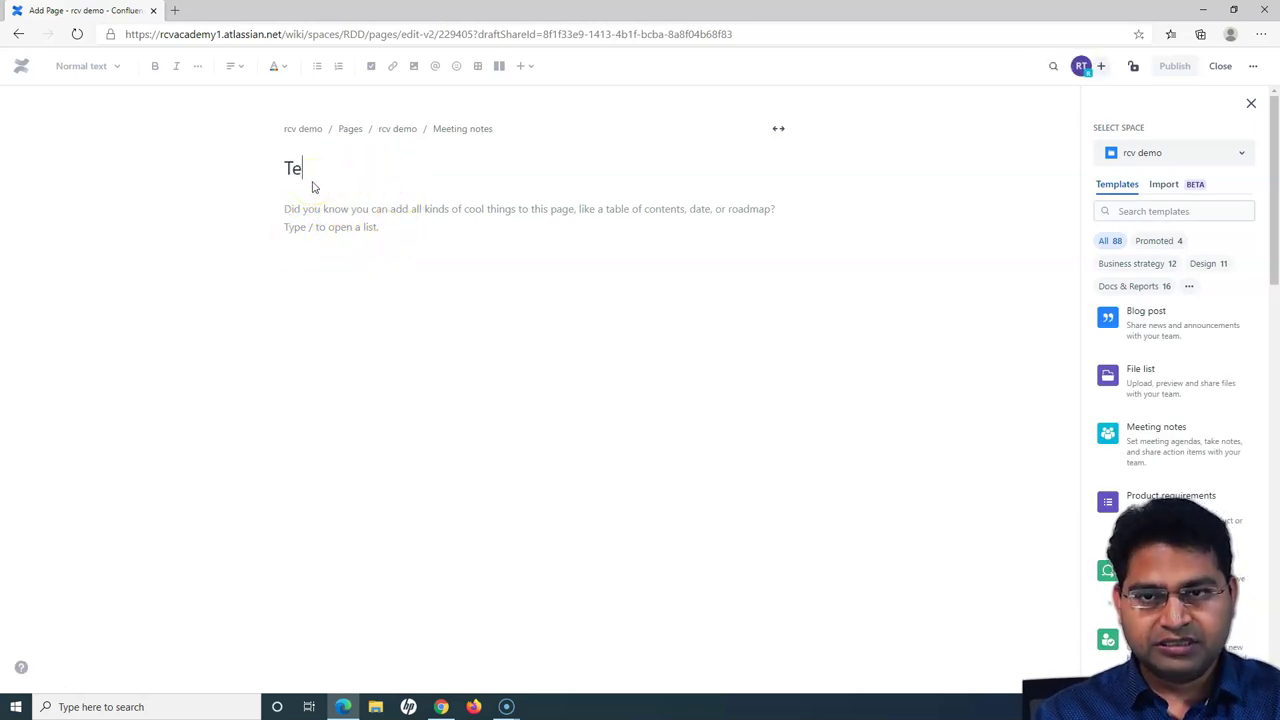
type("Mee")
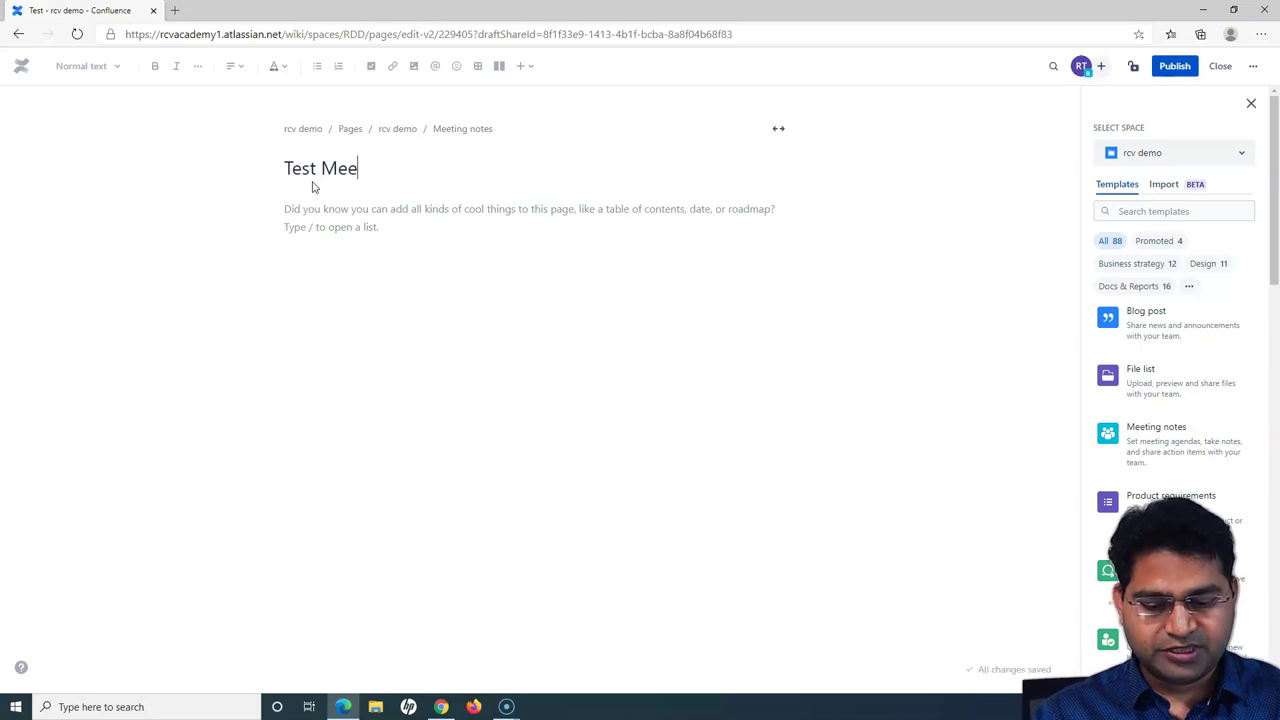
type("ting notes")
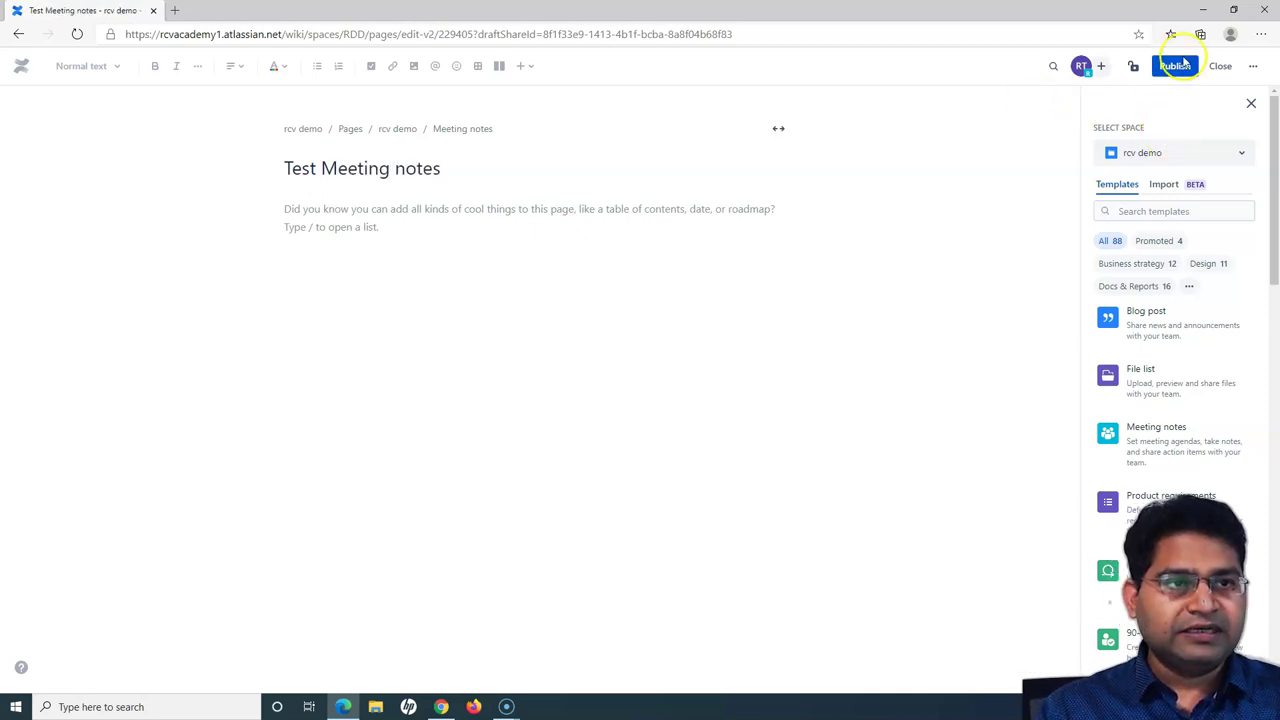
left_click(418, 214)
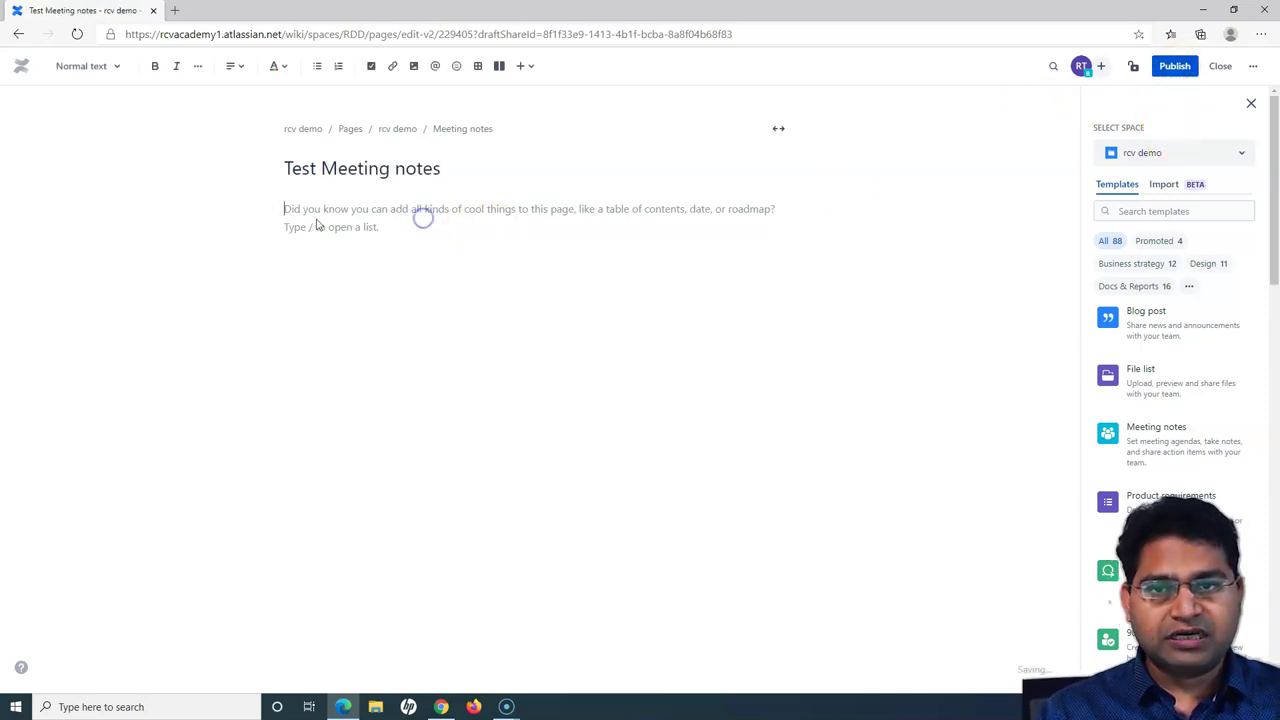
left_click(372, 210)
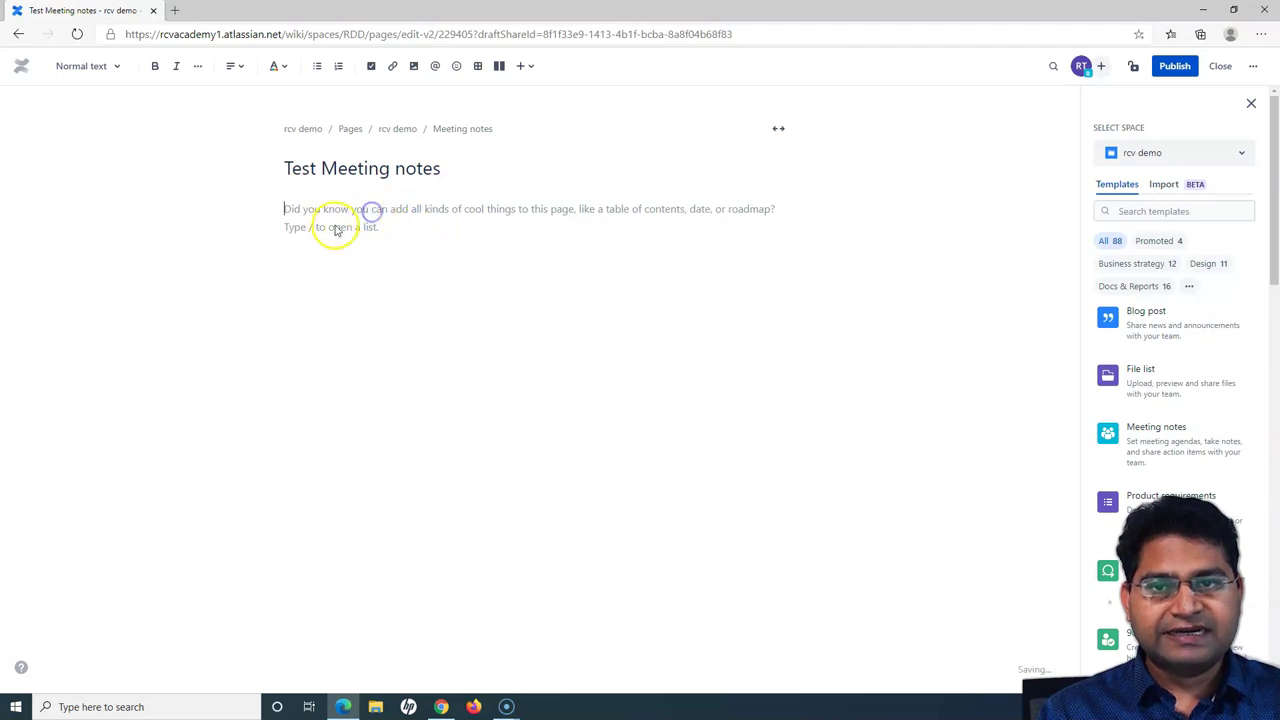
left_click(1175, 70)
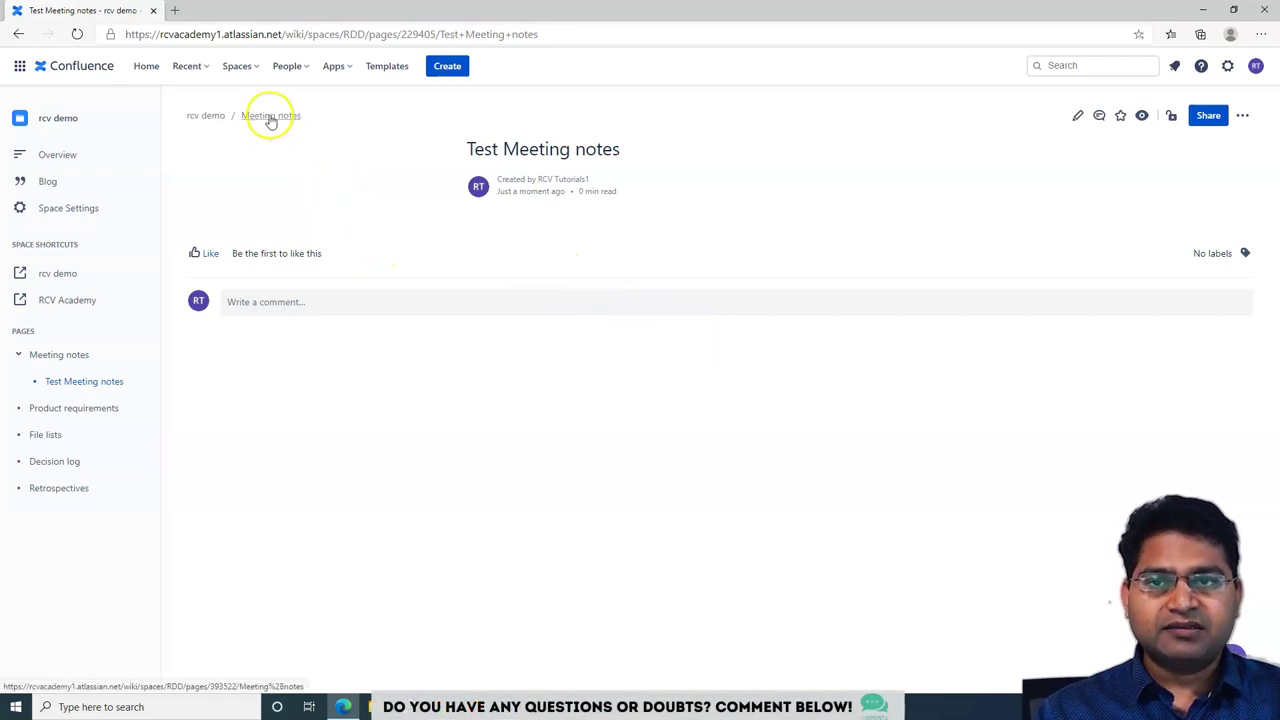
- Create a new space from the Documentation space template, named "Documentation Demo space", without a description
left_click(248, 68)
left_click(263, 184)
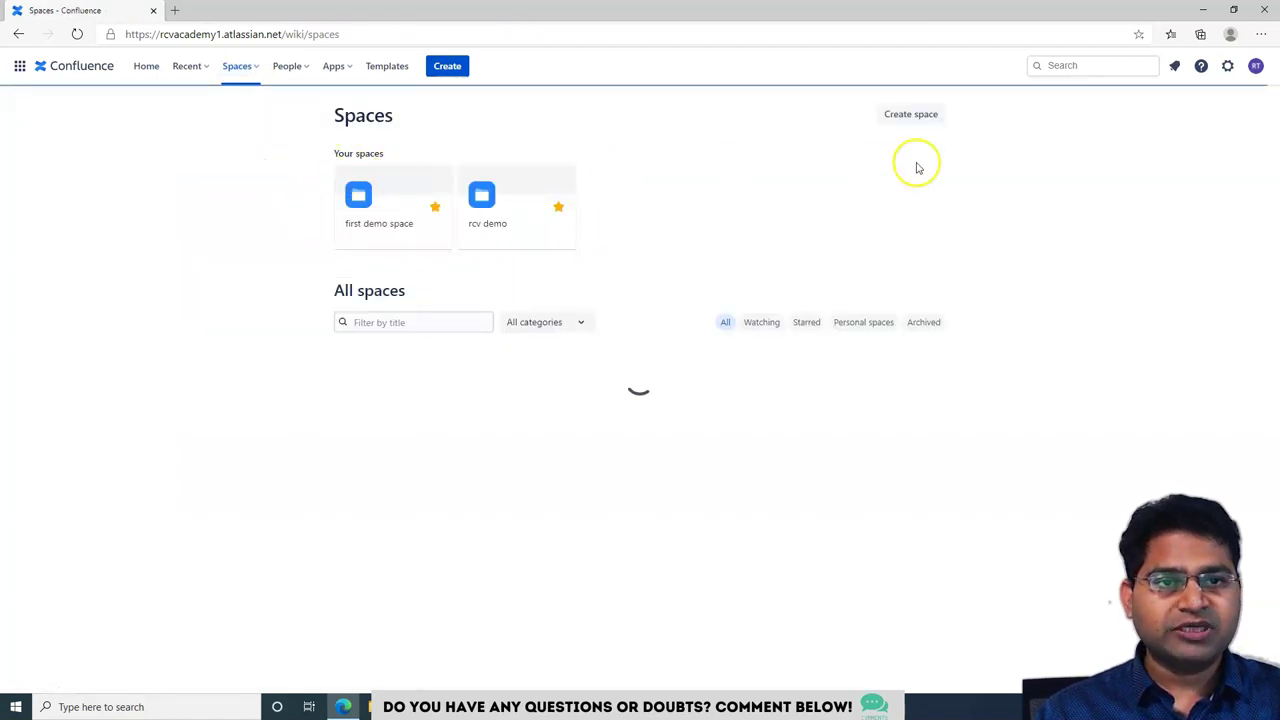
left_click(910, 121)
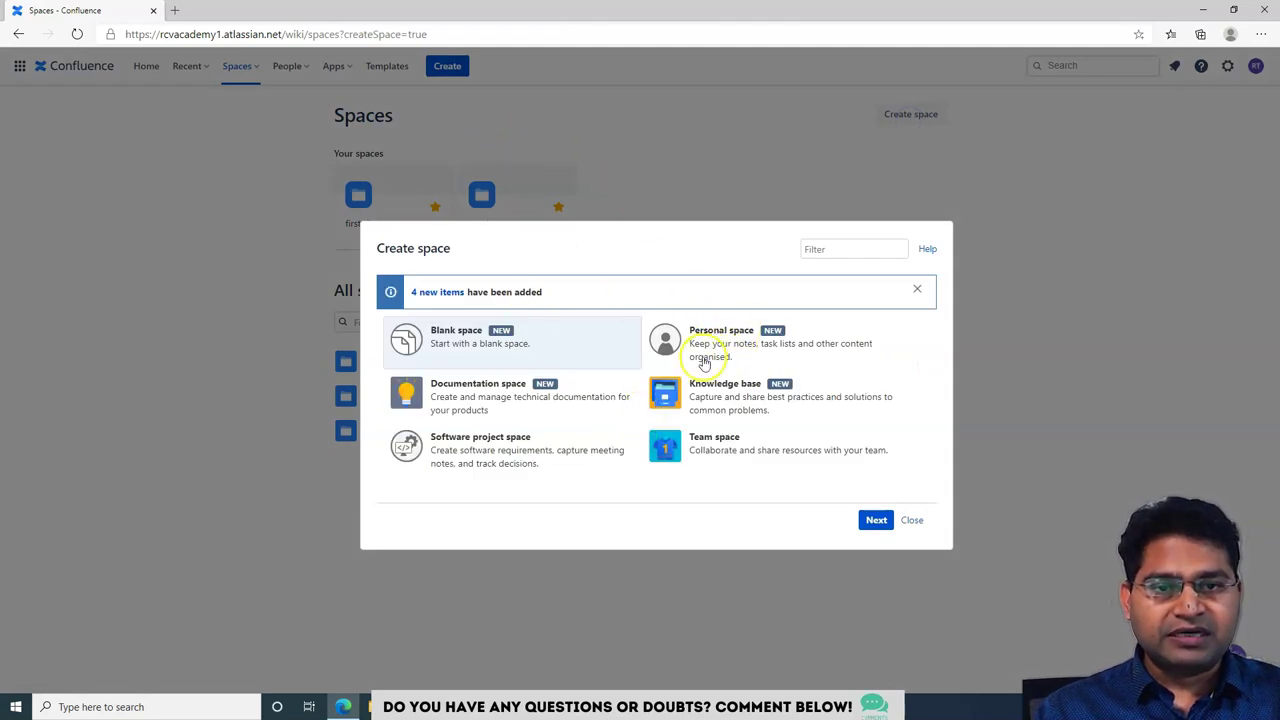
left_click(468, 396)
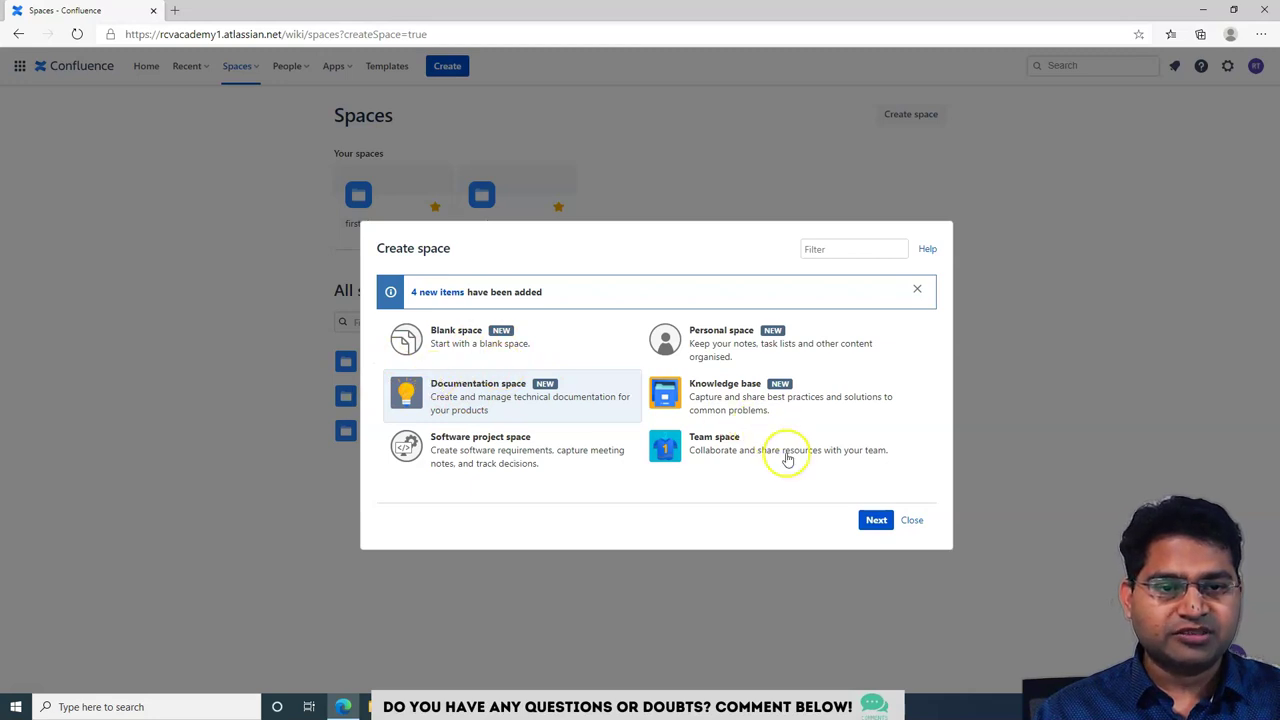
left_click(874, 519)
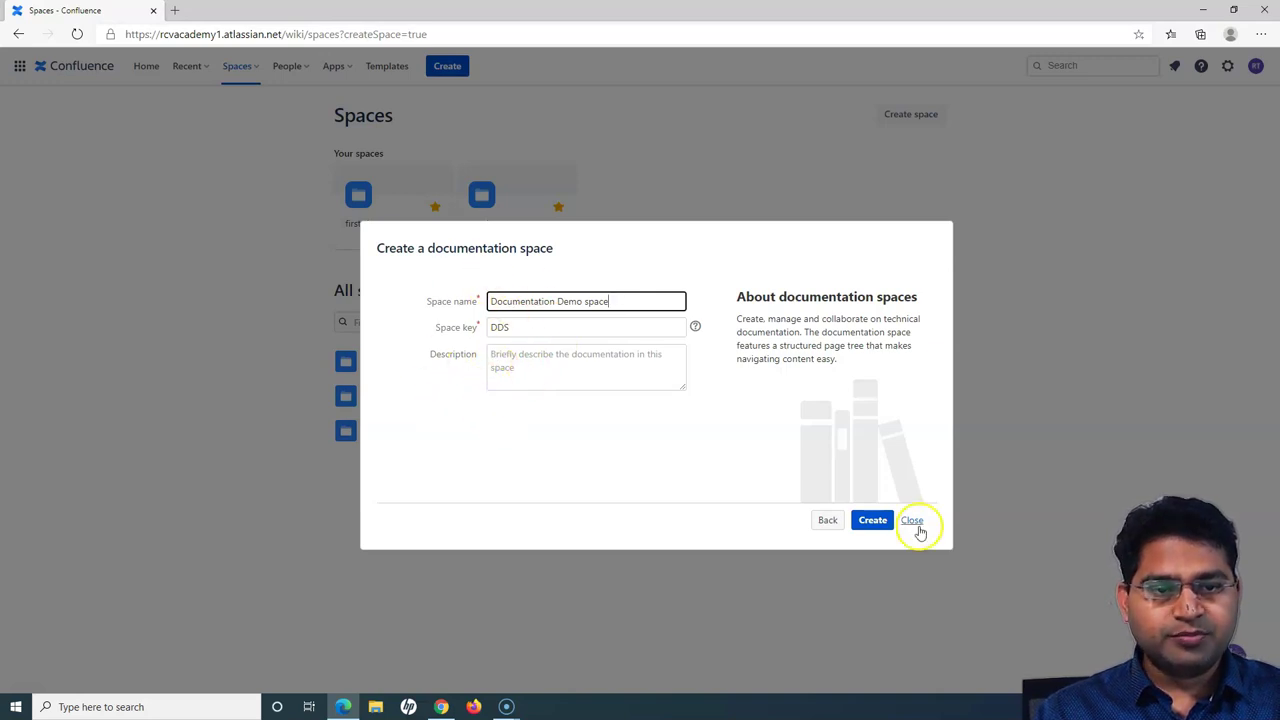
left_click(876, 520)
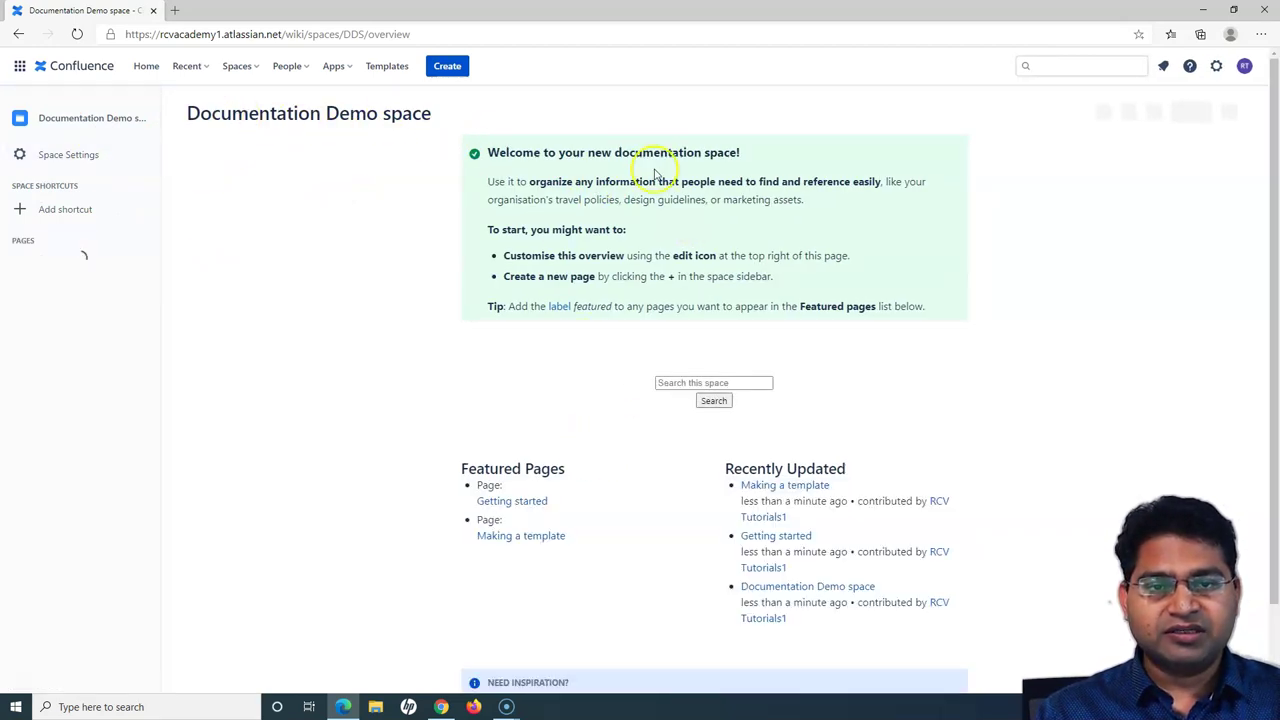
- Review the Documentation Demo space's overview page and open its space settings to examine the space details
scroll(686, 555, "down", 1)
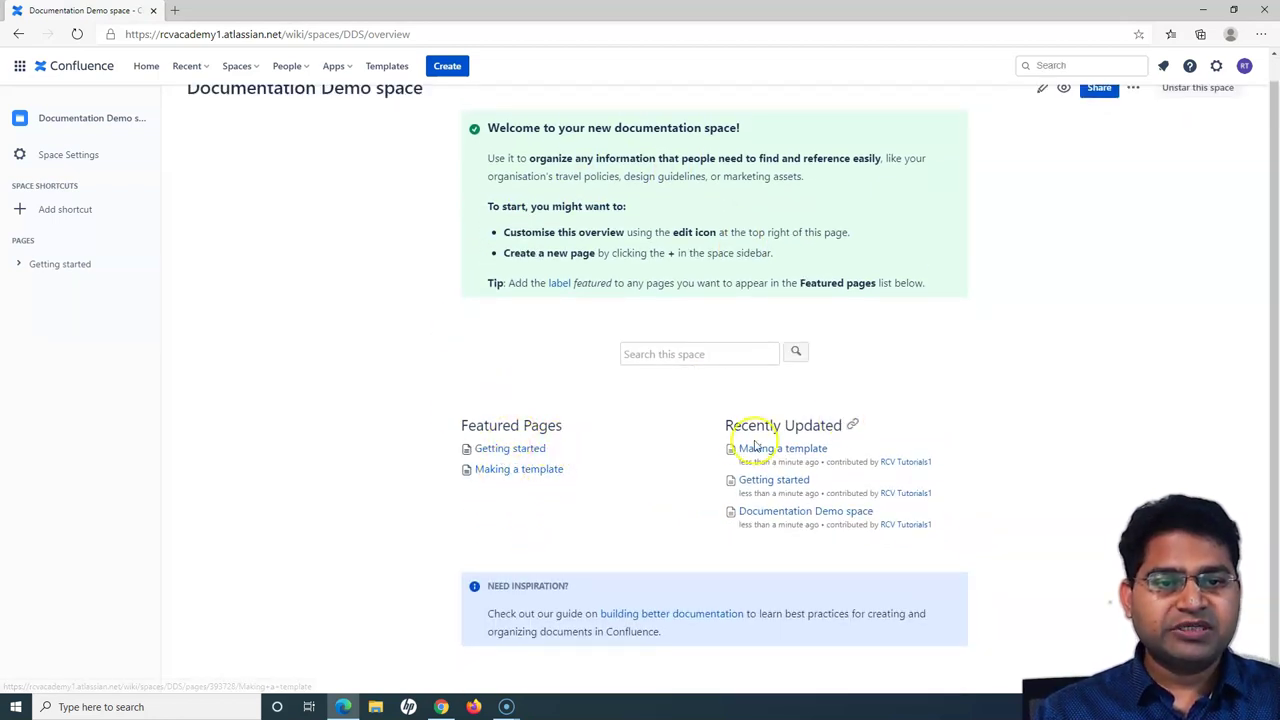
scroll(680, 468, "up", 1)
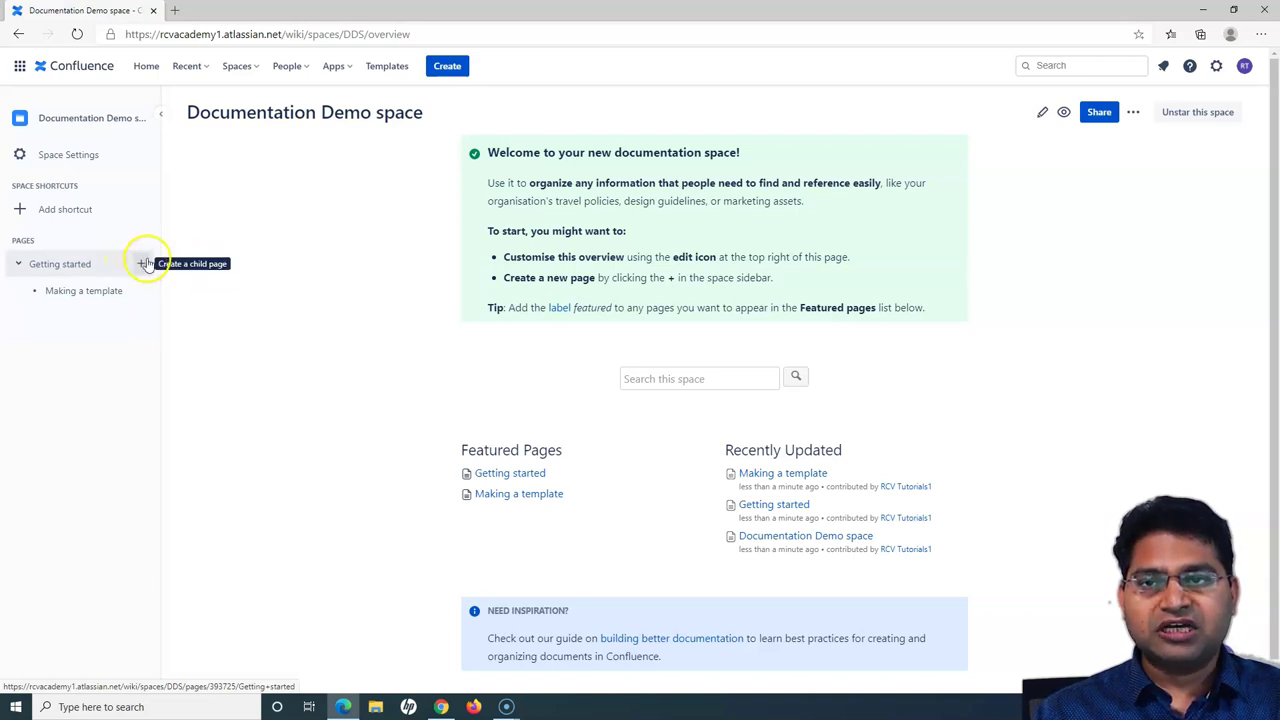
left_click(65, 158)
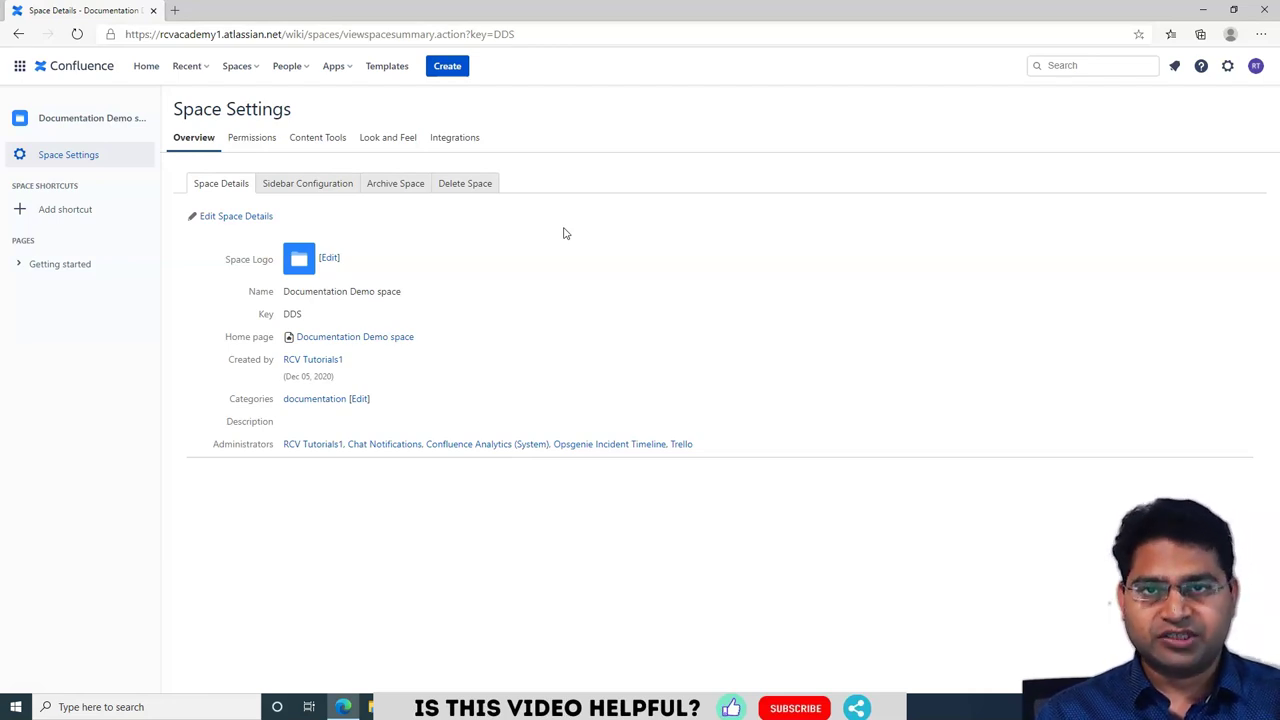
left_click(473, 306)
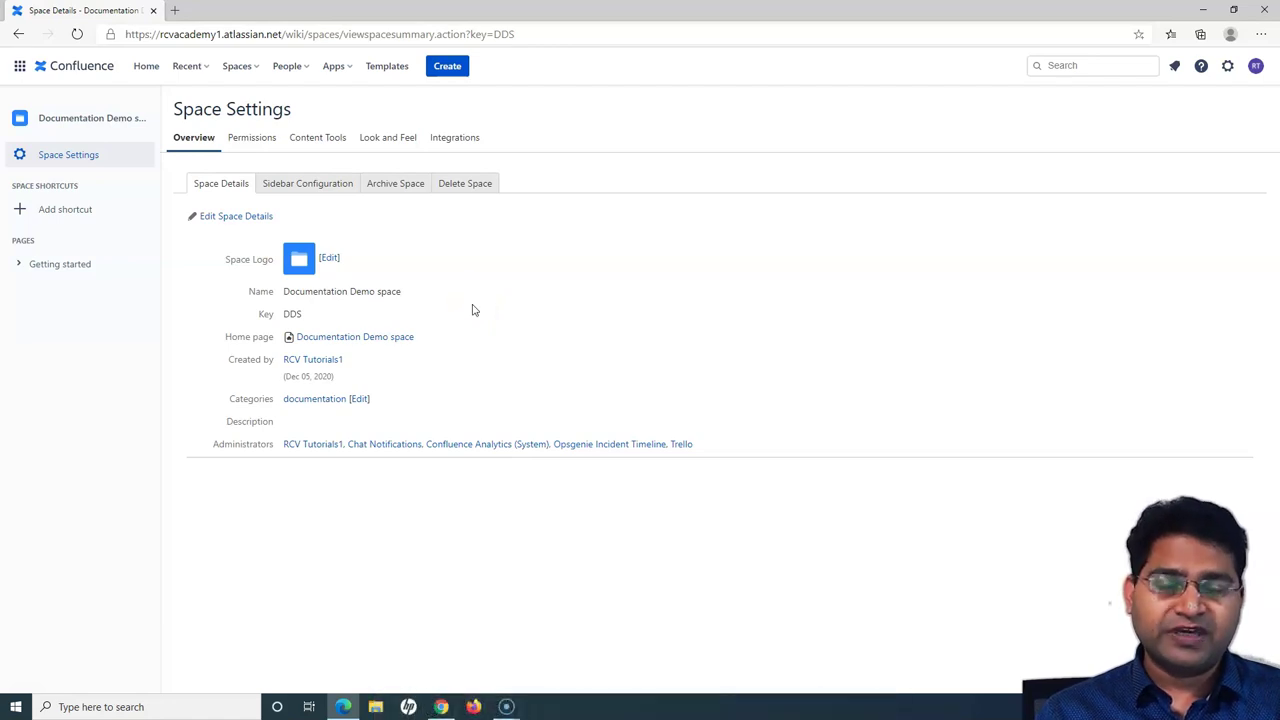